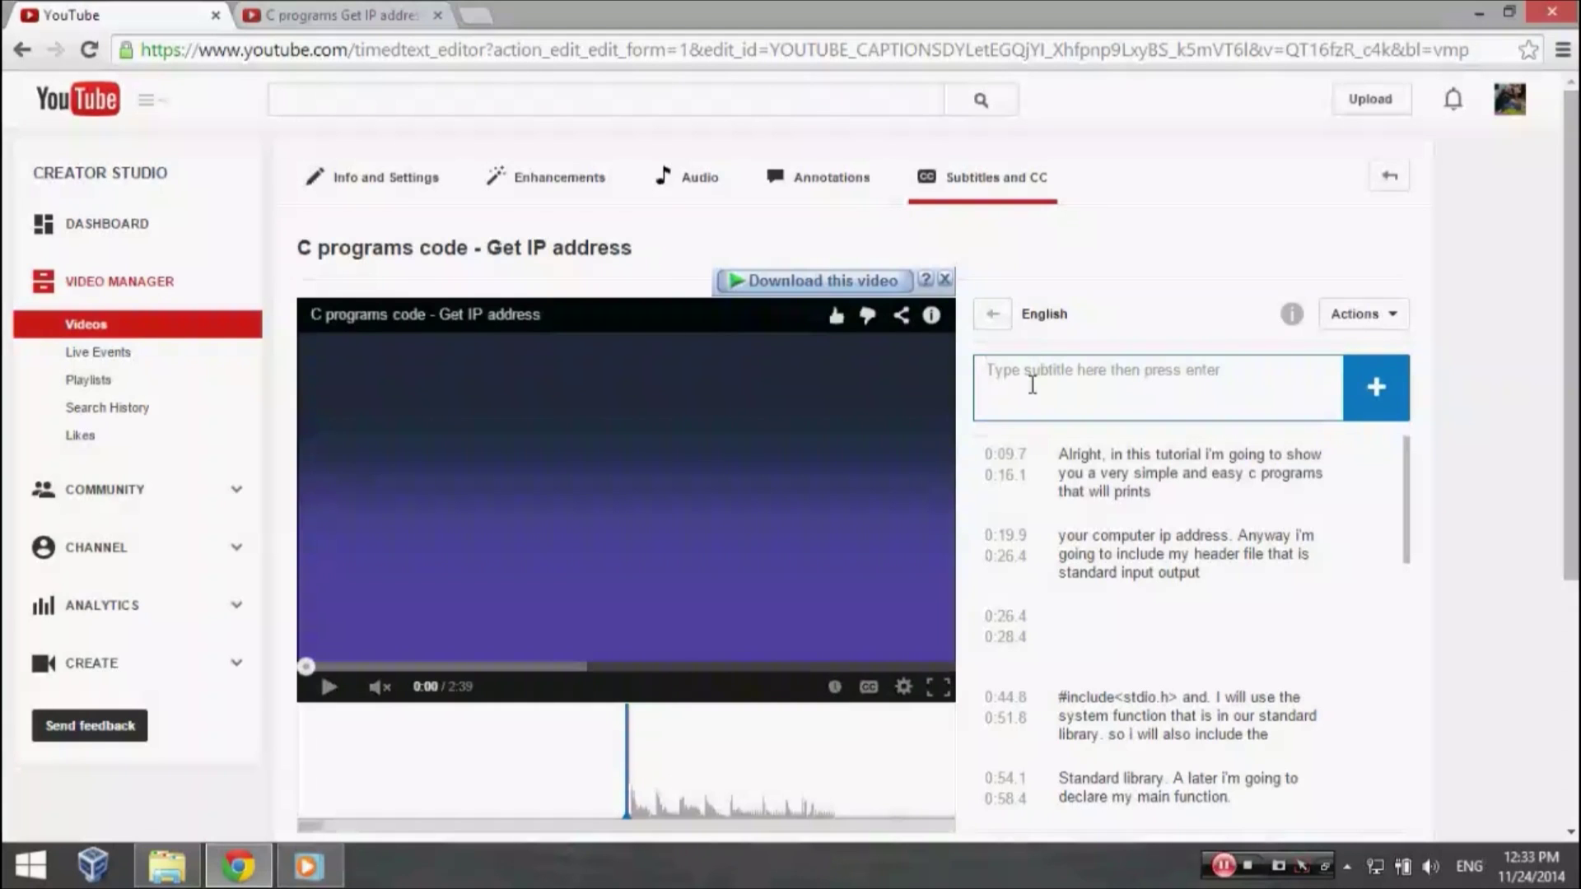
# - Play the video preview with captions turned on and pause it during the first subtitle
pyautogui.click(555, 578)
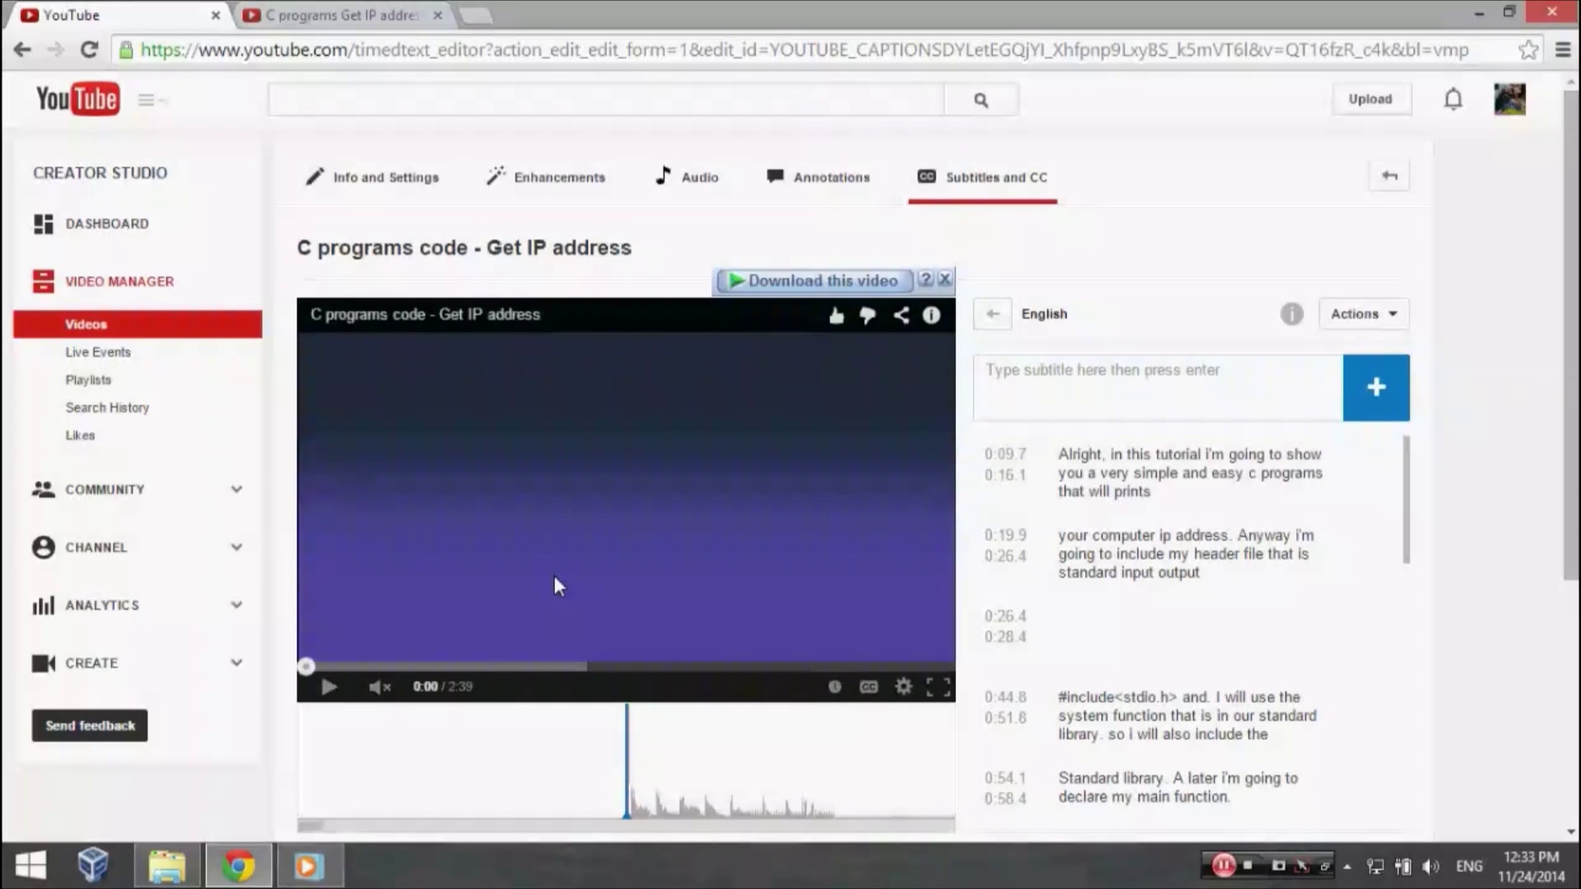
pyautogui.click(868, 692)
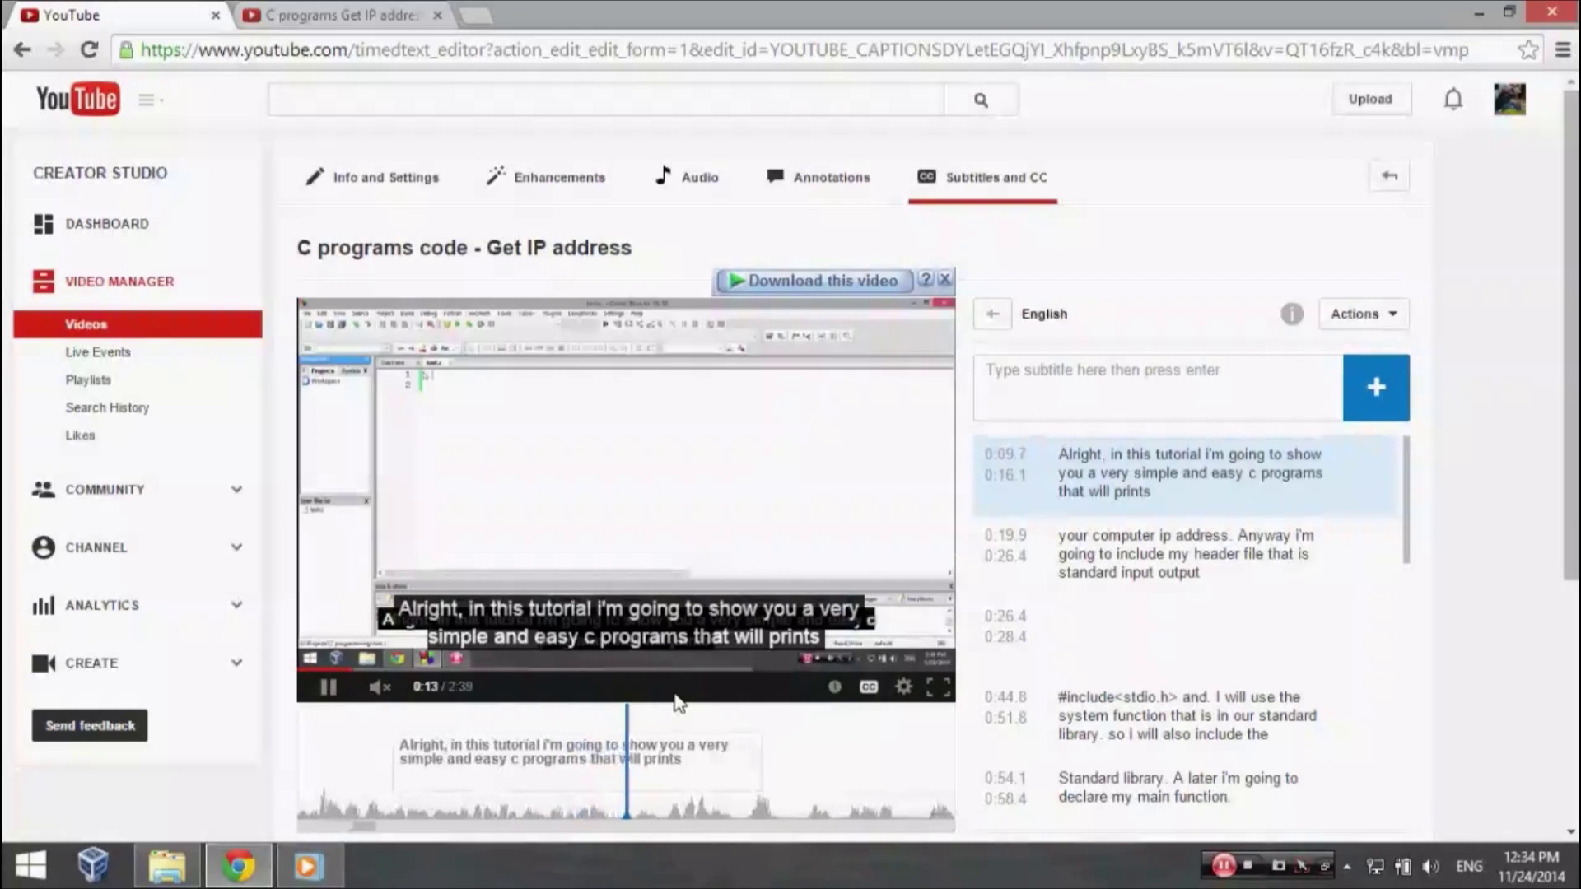
pyautogui.click(665, 519)
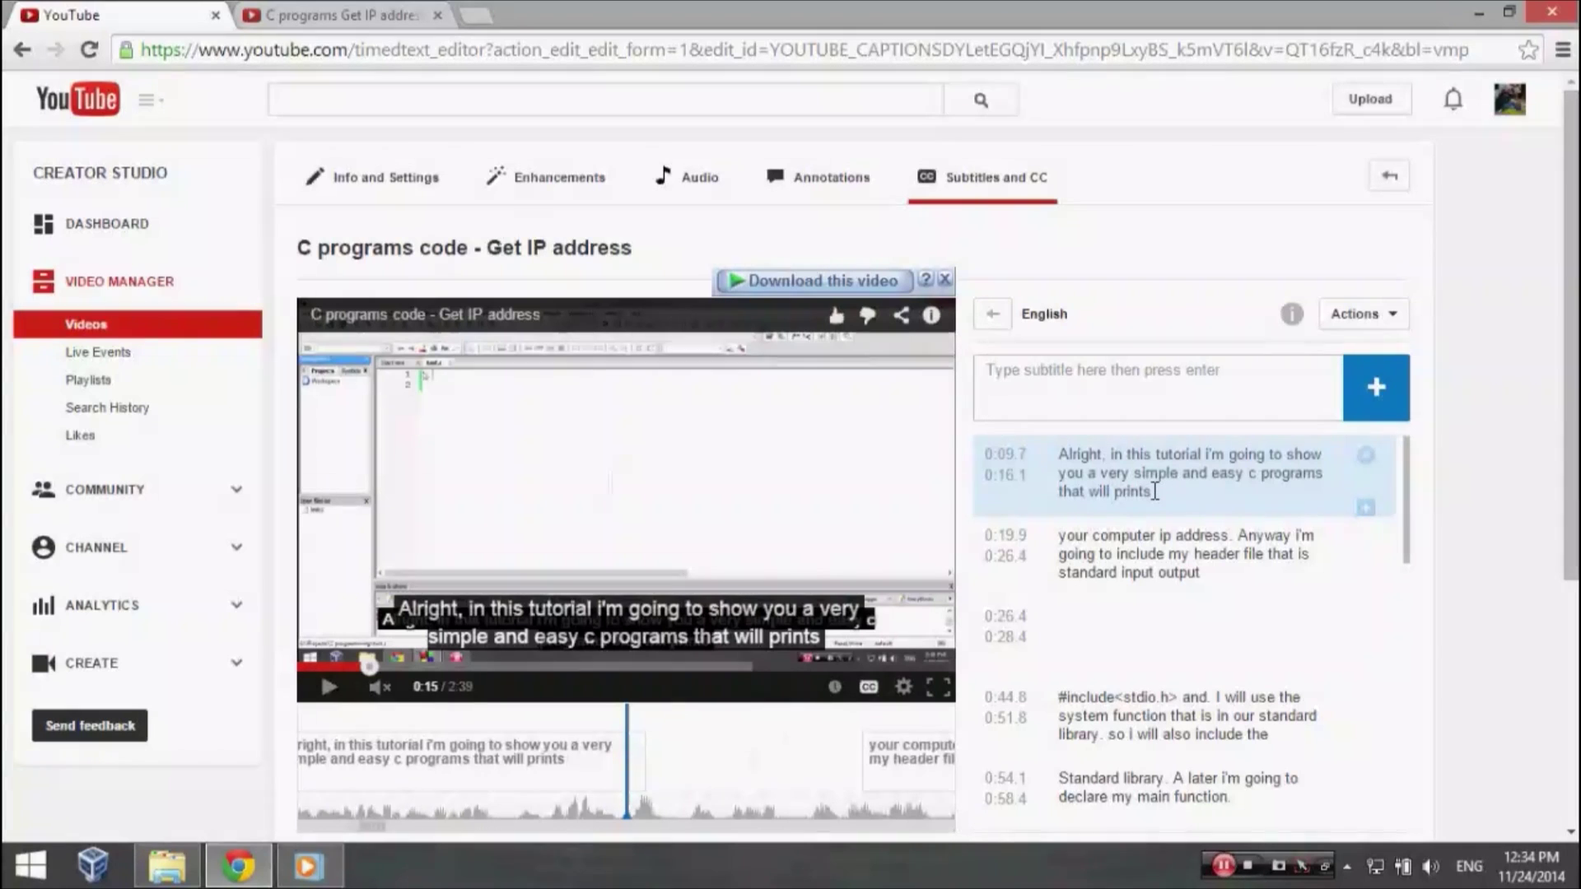
# - Check the text of the first two English subtitle entries against the preview and look over the rest of the editor page
pyautogui.click(1155, 491)
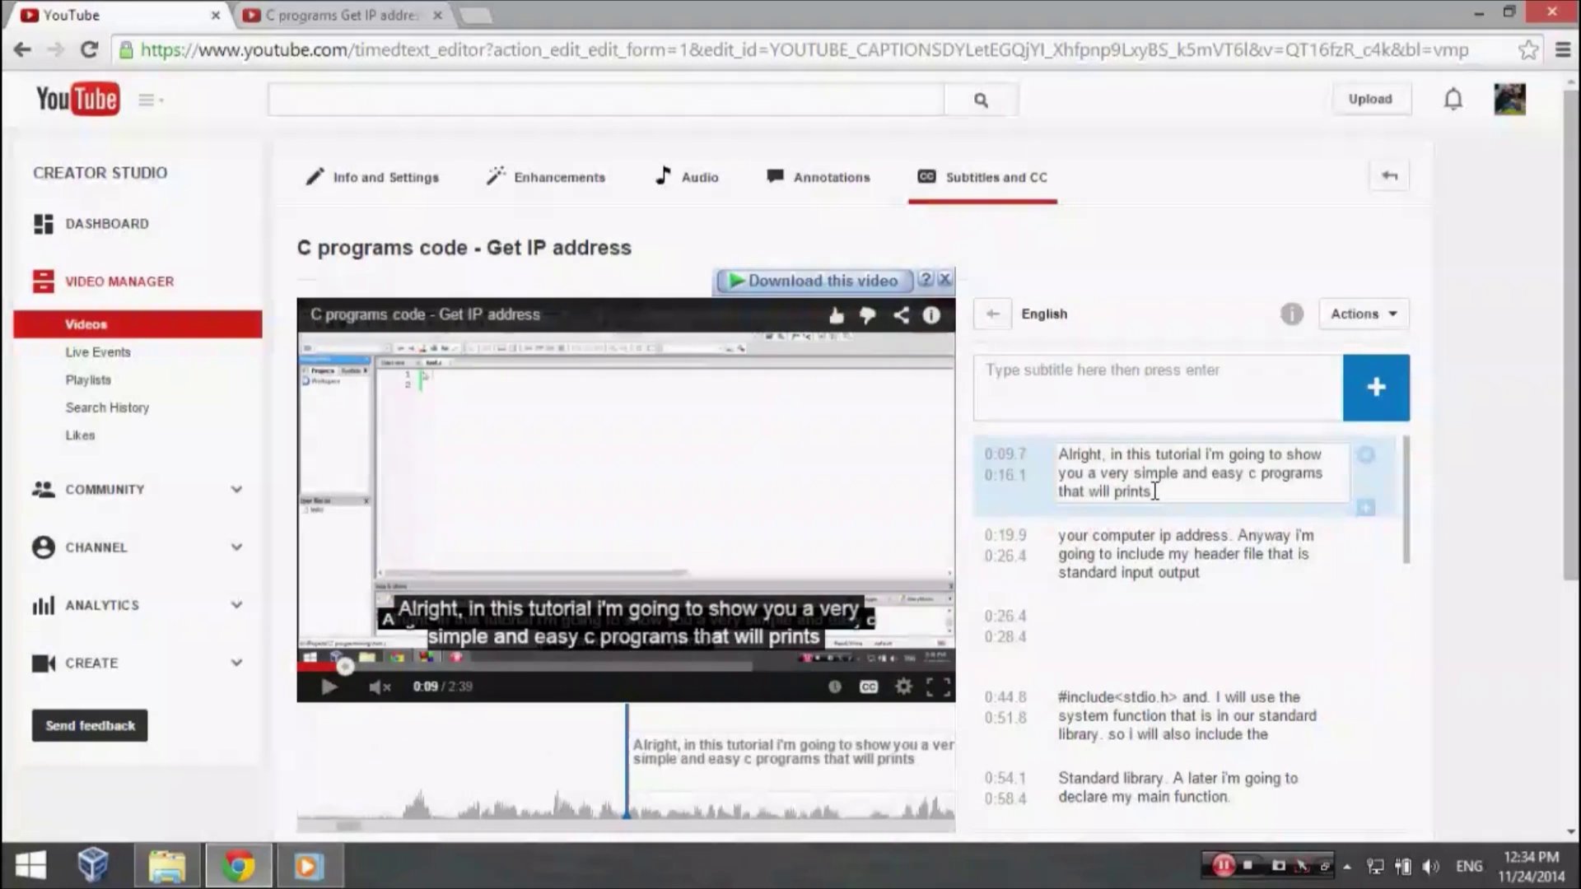
pyautogui.moveTo(1155, 492); pyautogui.dragTo(1062, 441)
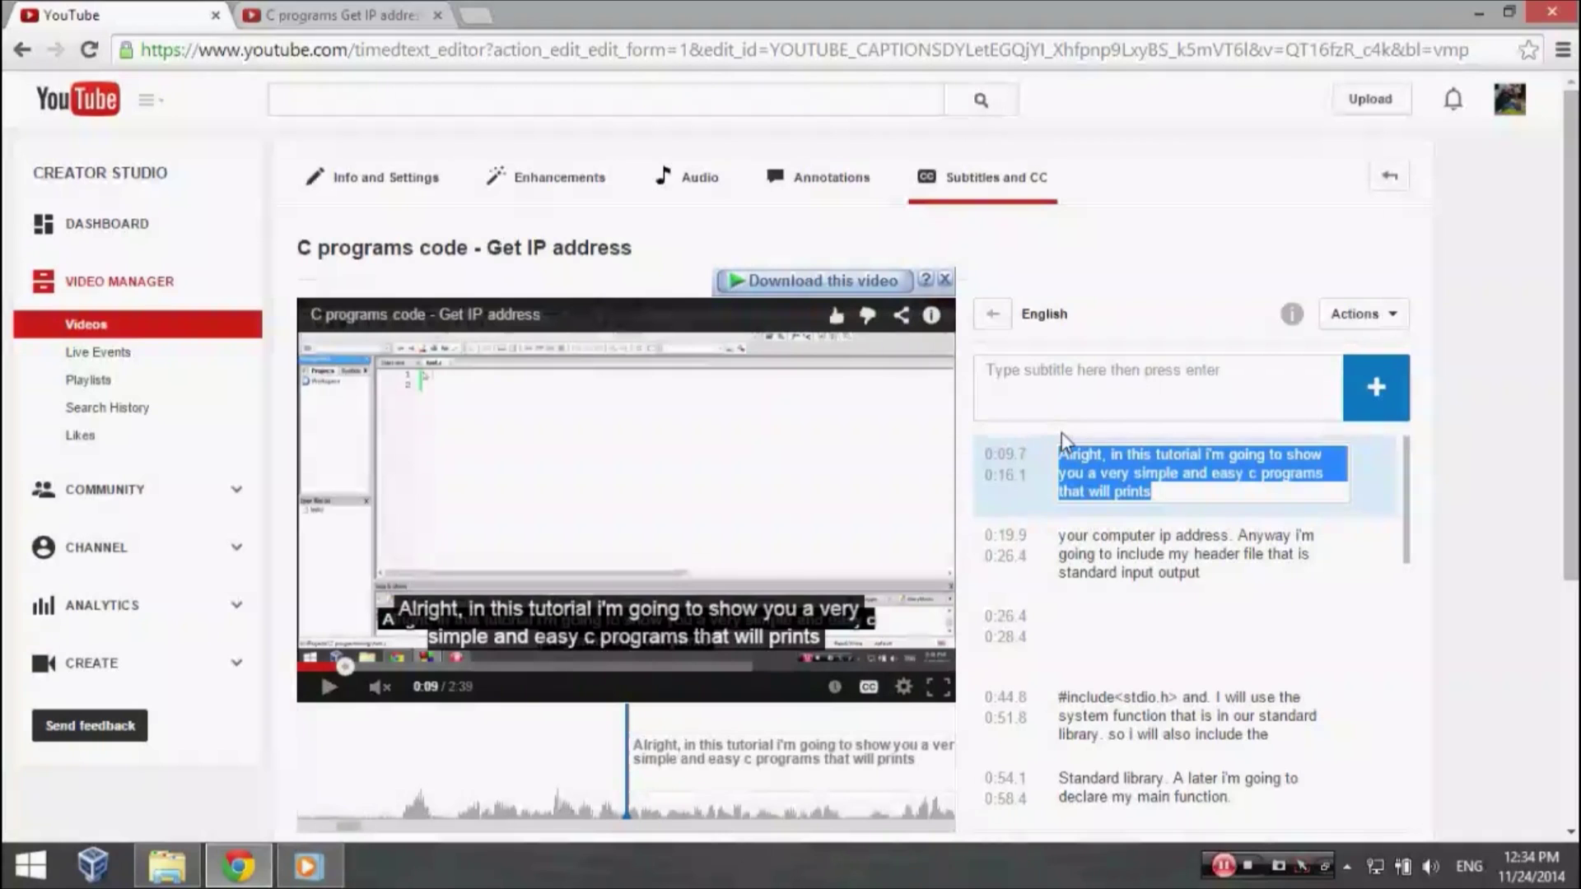
pyautogui.click(1202, 574)
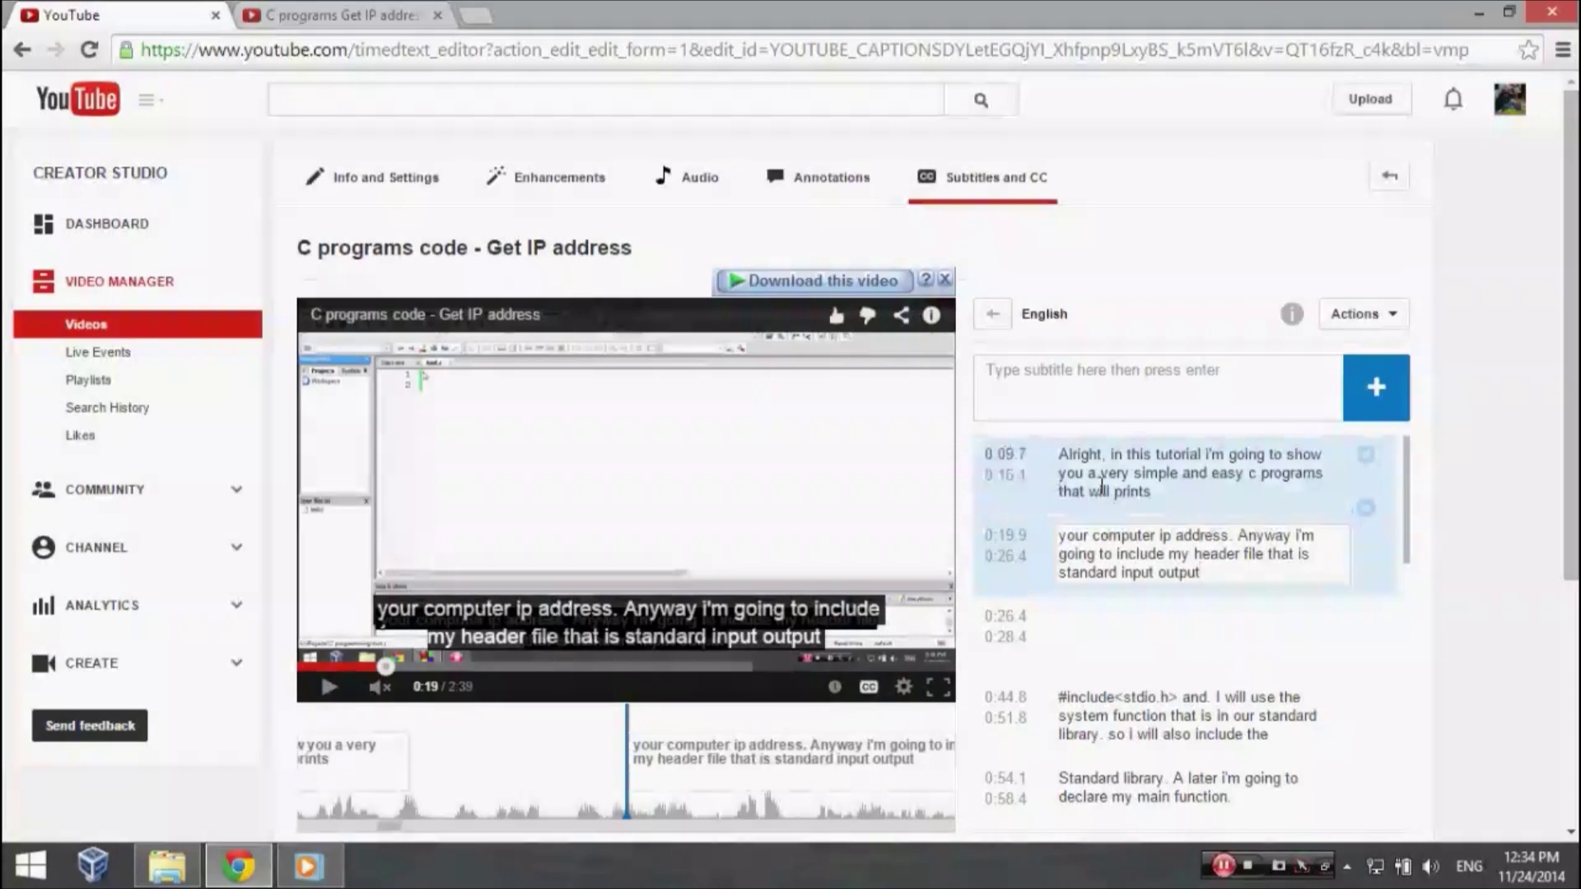
pyautogui.scroll(-5, 1527, 580)
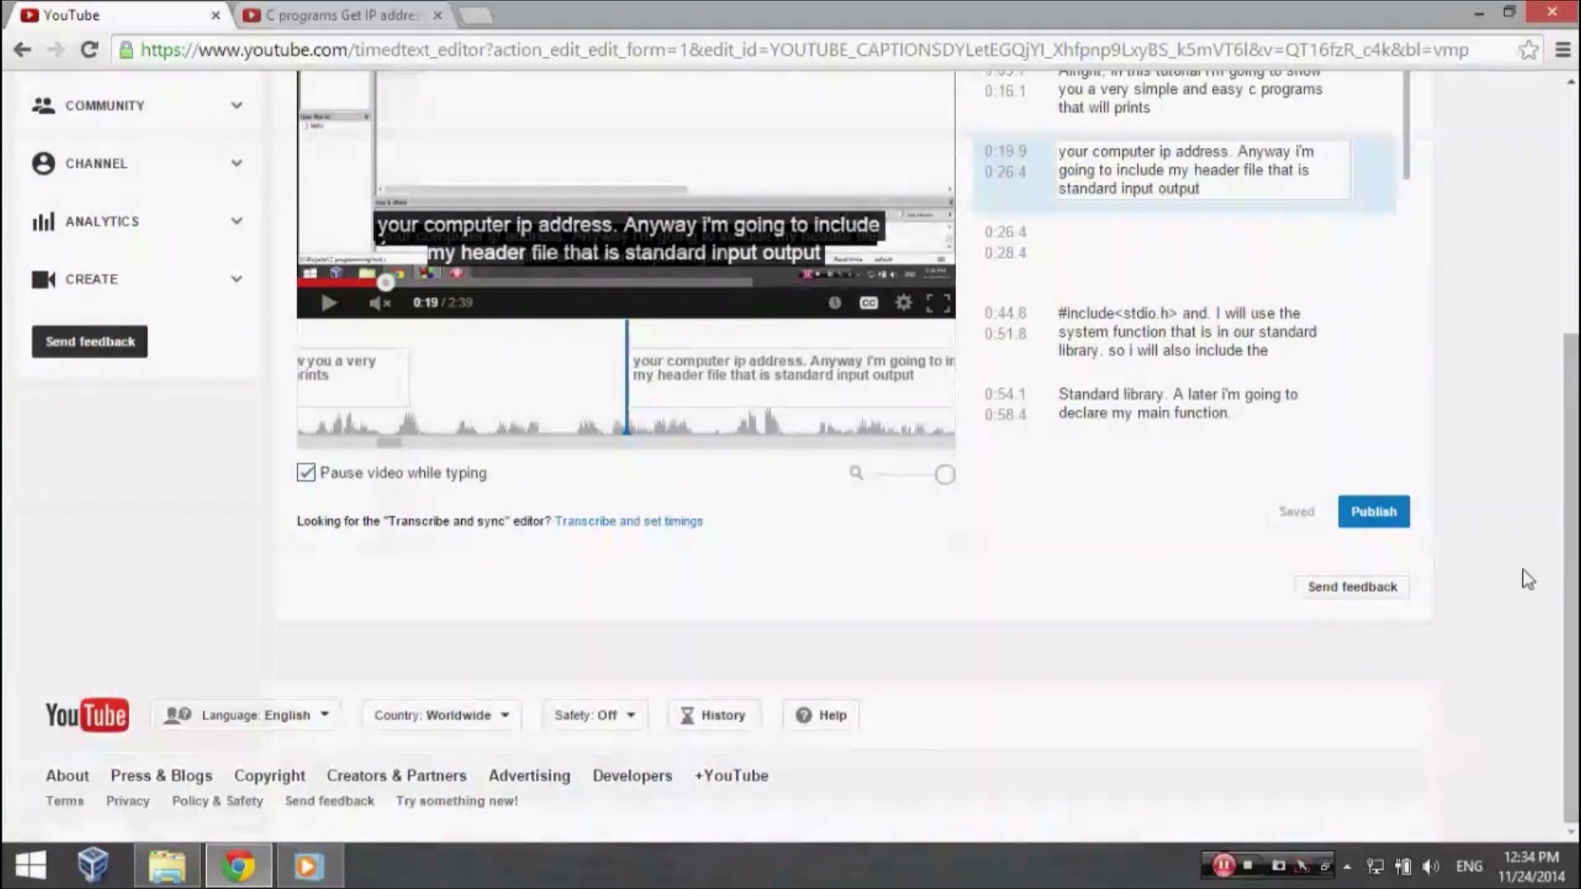
pyautogui.scroll(5, 1527, 580)
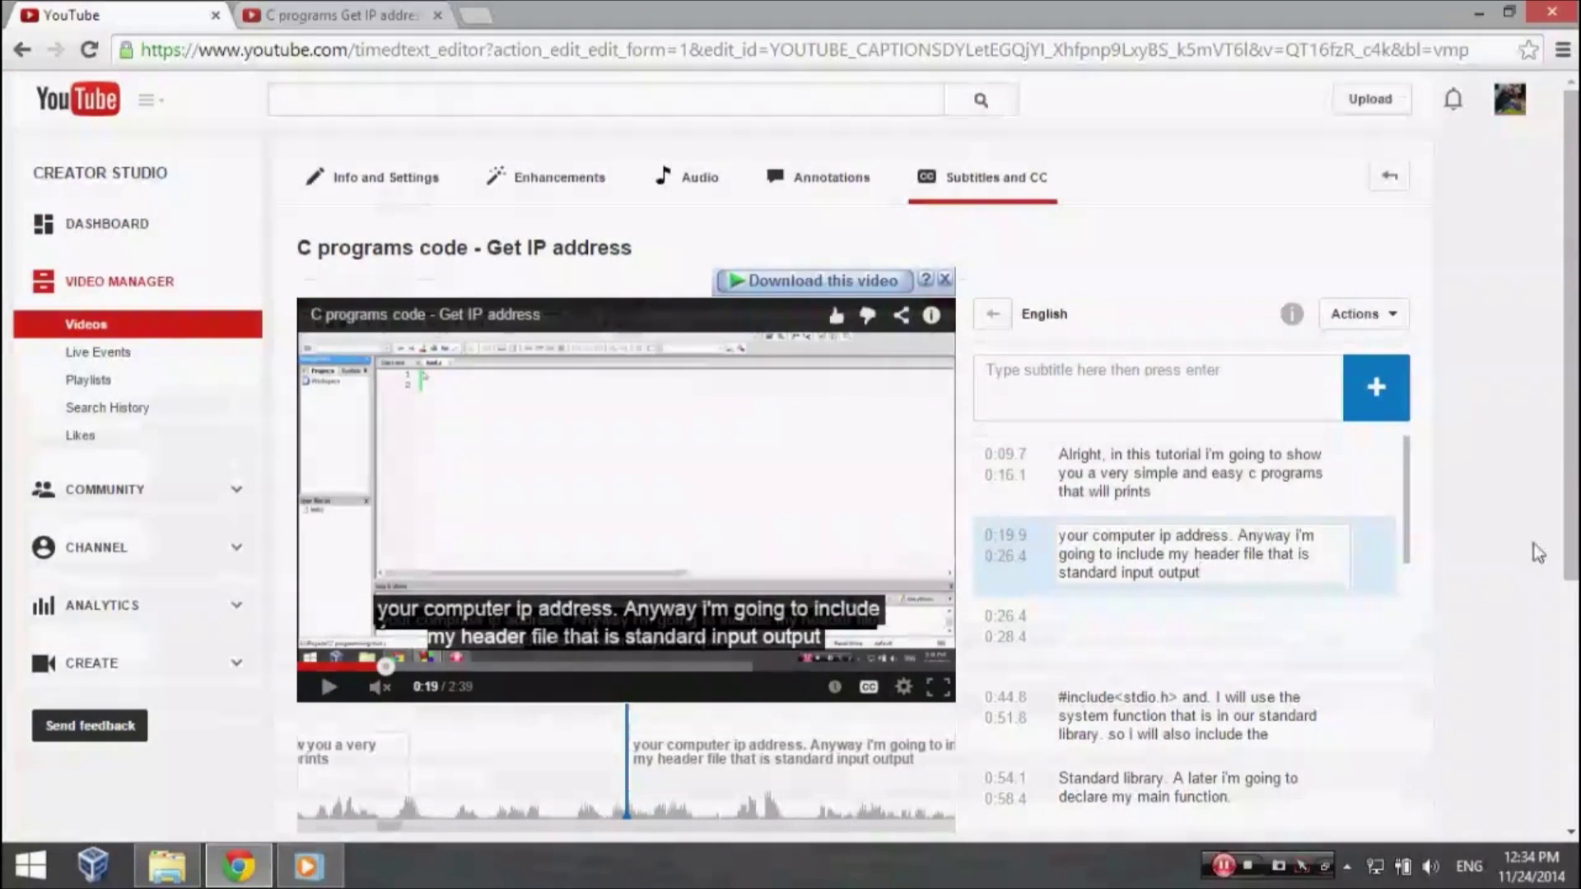
pyautogui.moveTo(1572, 408); pyautogui.dragTo(1572, 371)
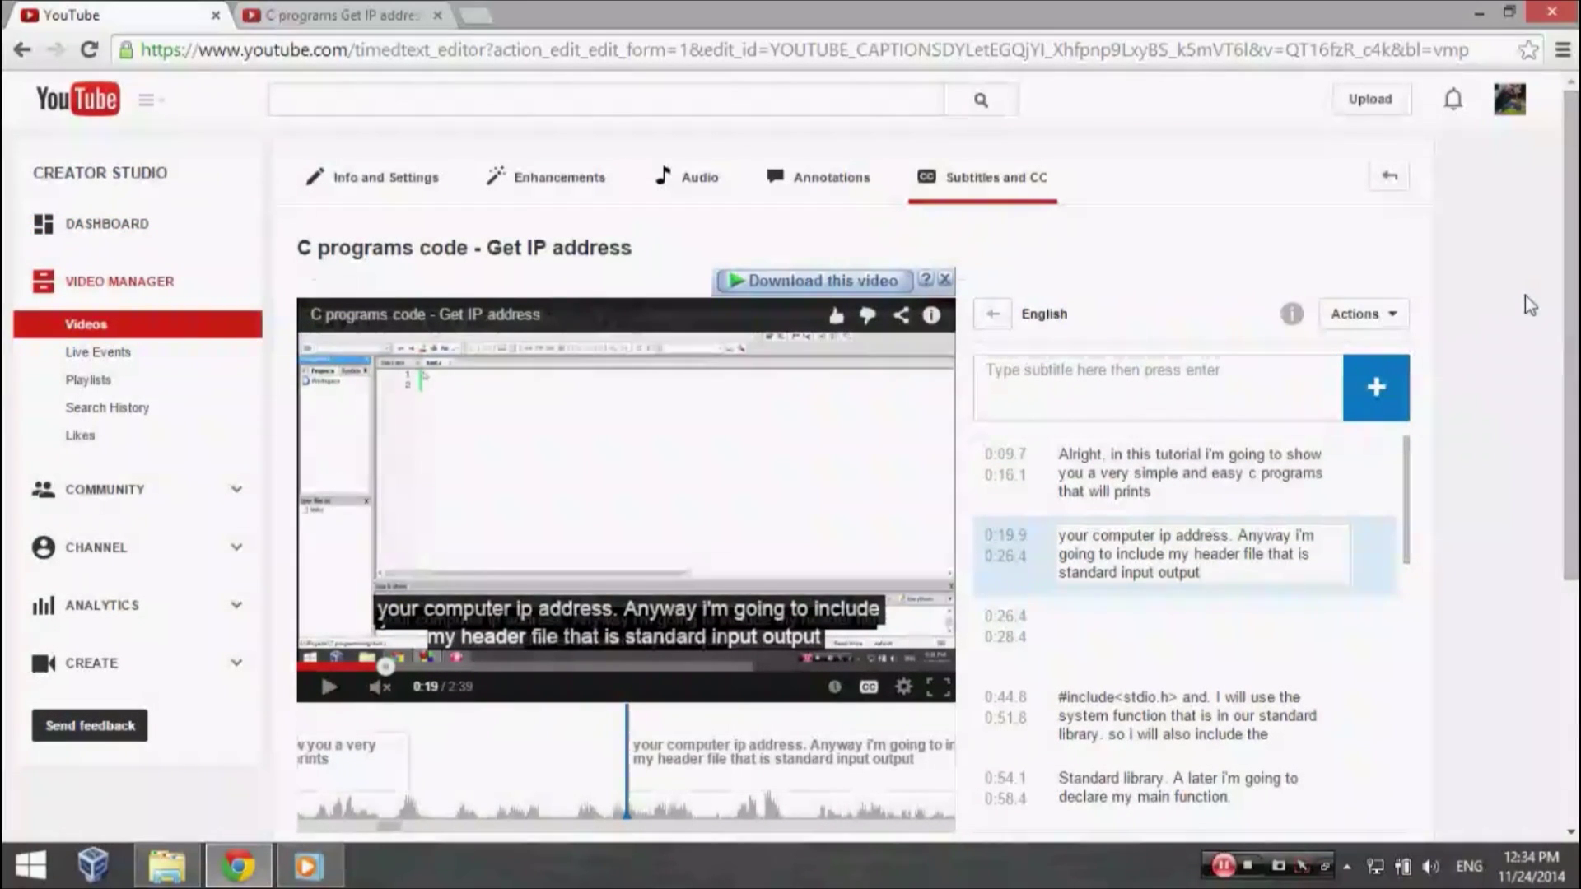
# - Go back to the video's subtitle overview and reopen the published English track to review its entries
pyautogui.click(994, 319)
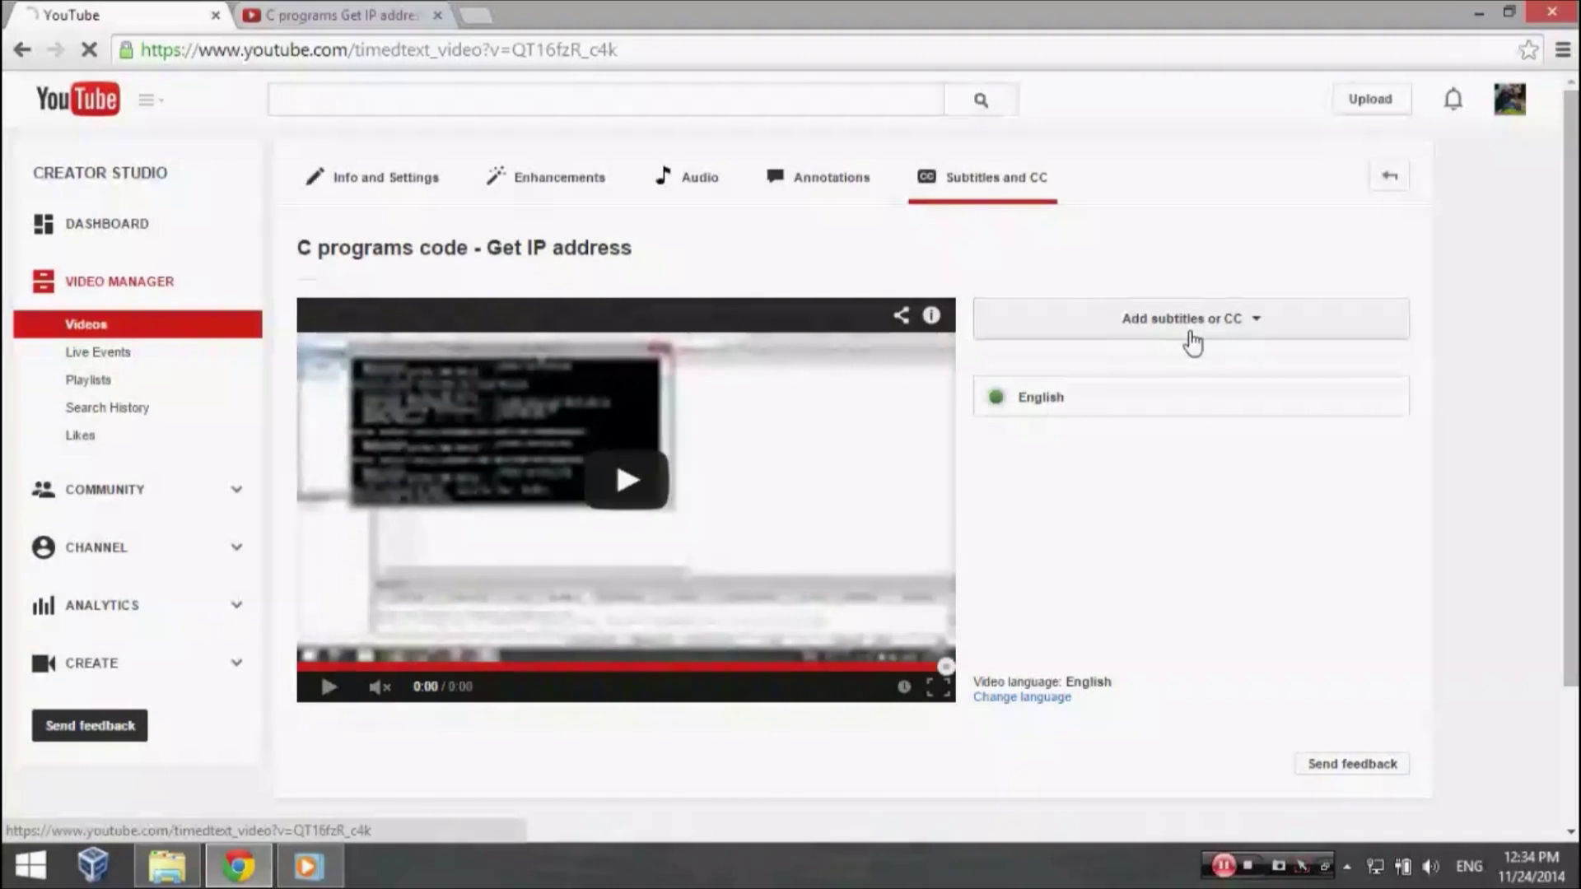
pyautogui.click(1147, 323)
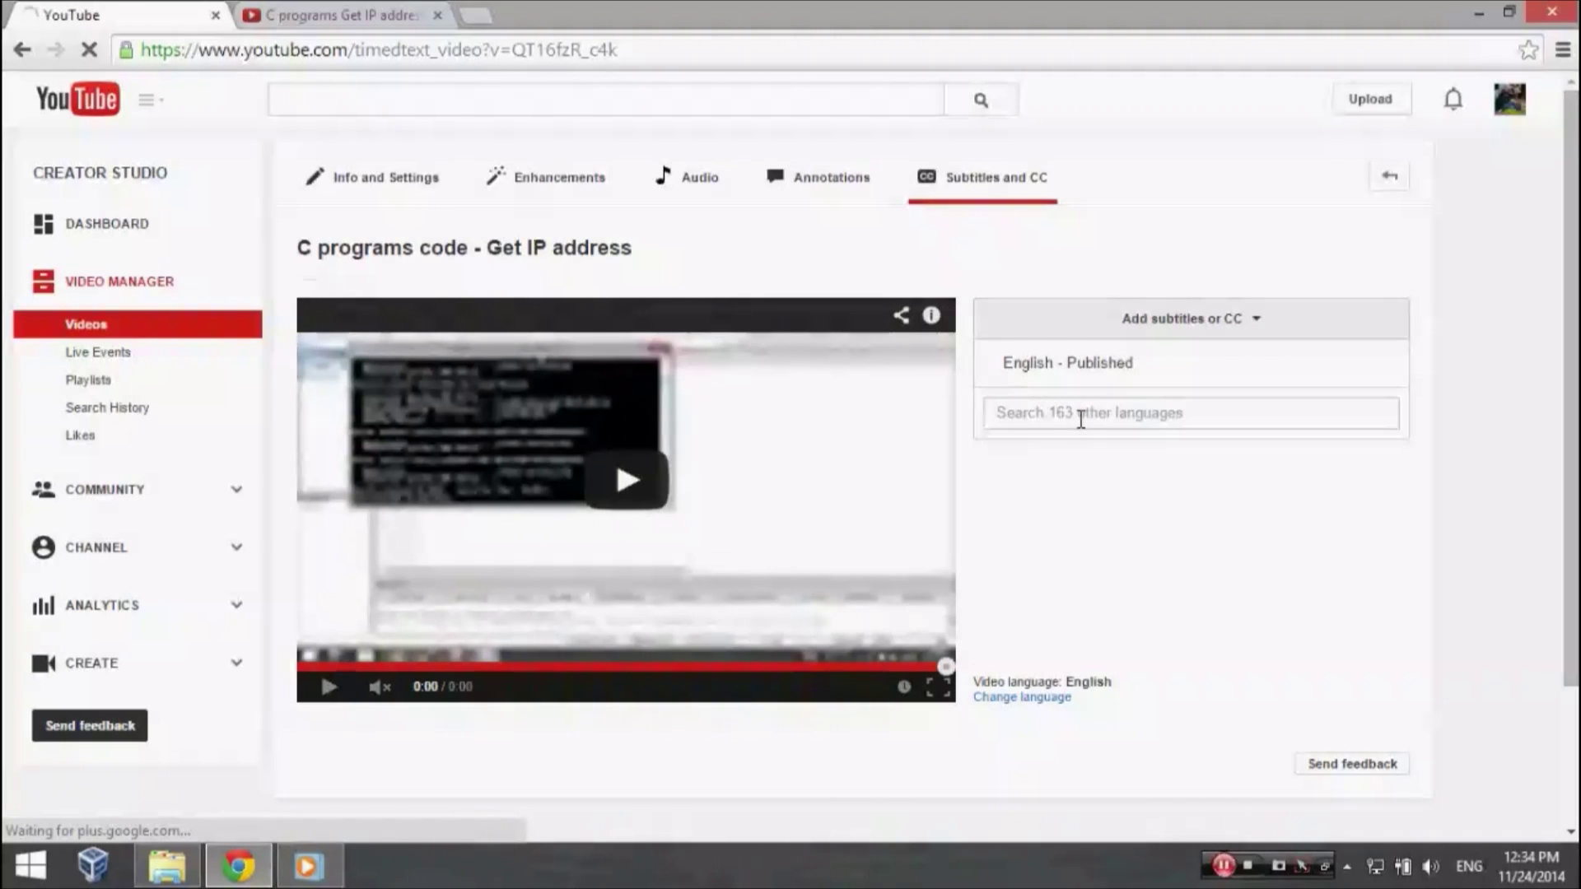
pyautogui.click(1031, 363)
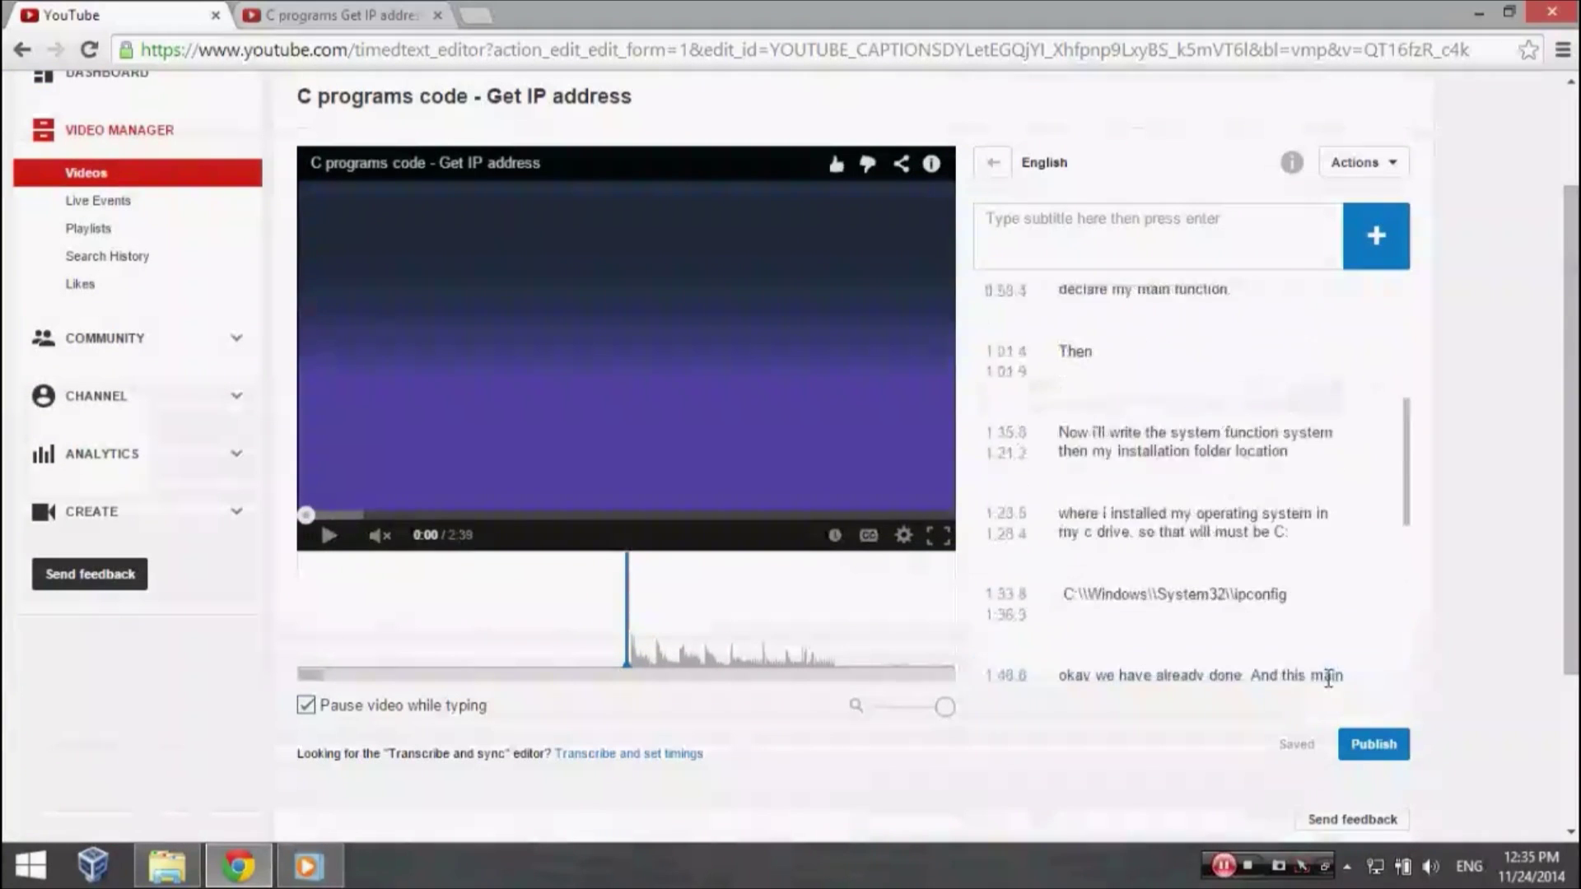
pyautogui.scroll(5, 1168, 362)
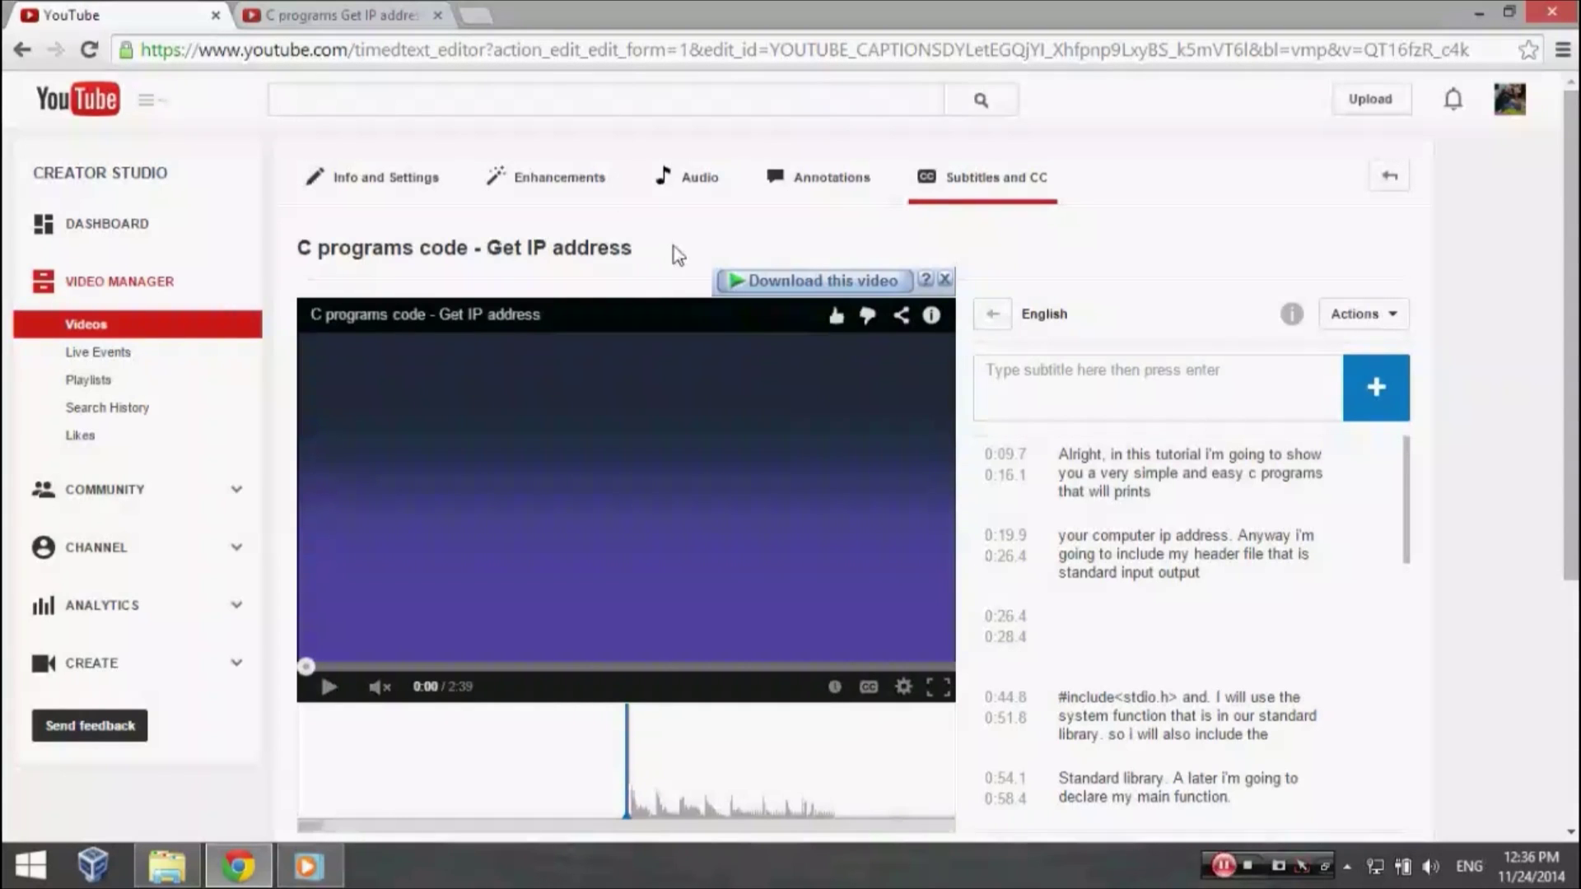
pyautogui.scroll(-4, 688, 245)
pyautogui.scroll(4, 688, 245)
# - Open the video's Info and Settings, look over the basic info, and show the Advanced settings
pyautogui.click(359, 176)
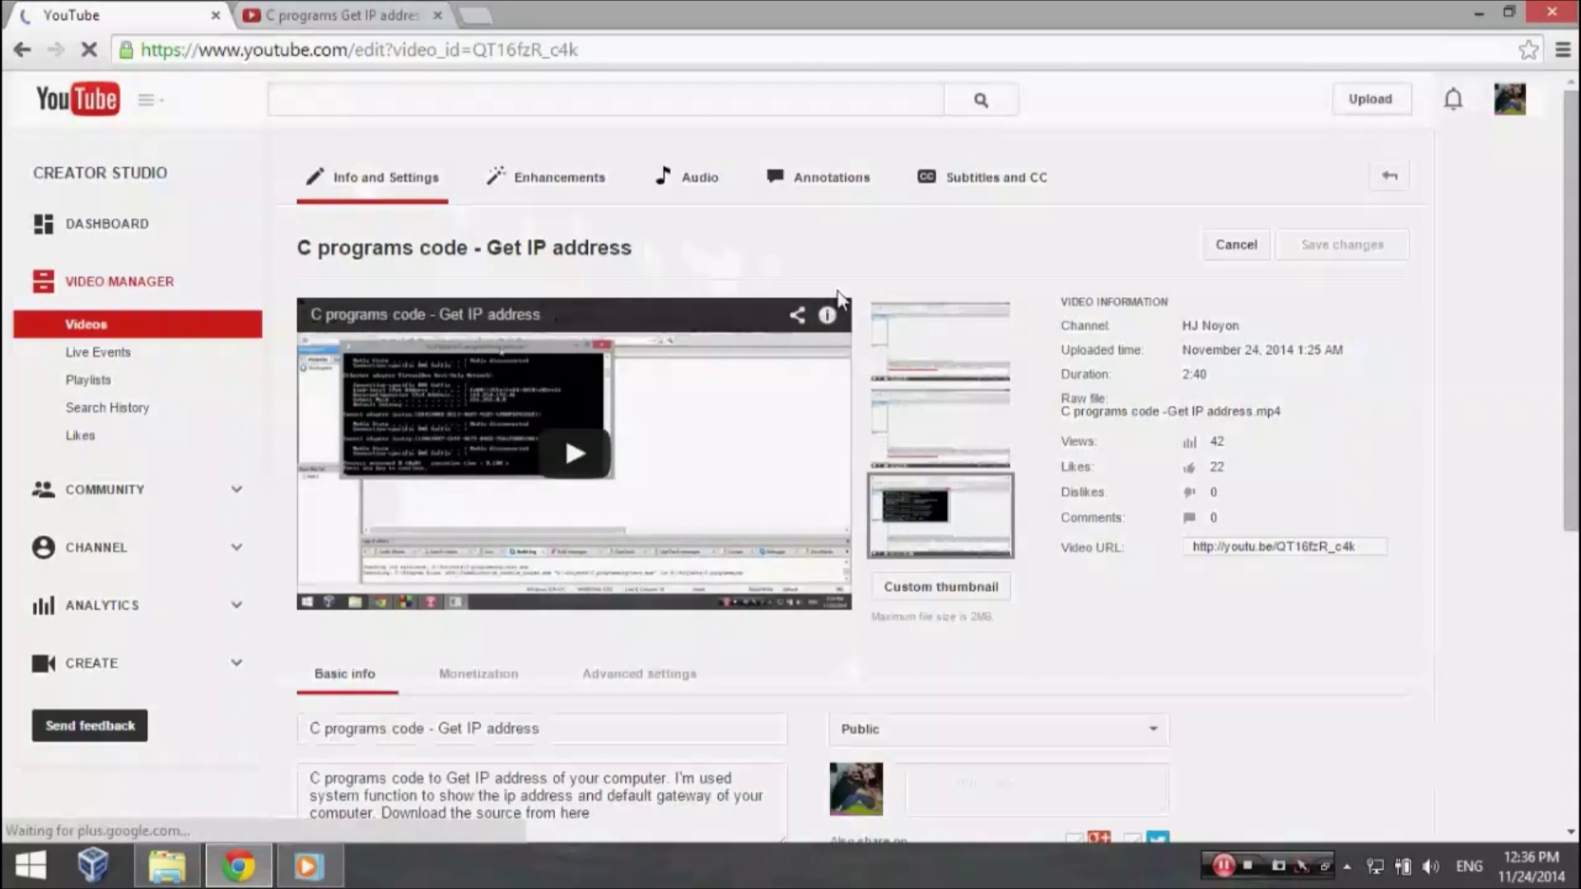
pyautogui.scroll(-6, 838, 294)
pyautogui.scroll(2, 840, 296)
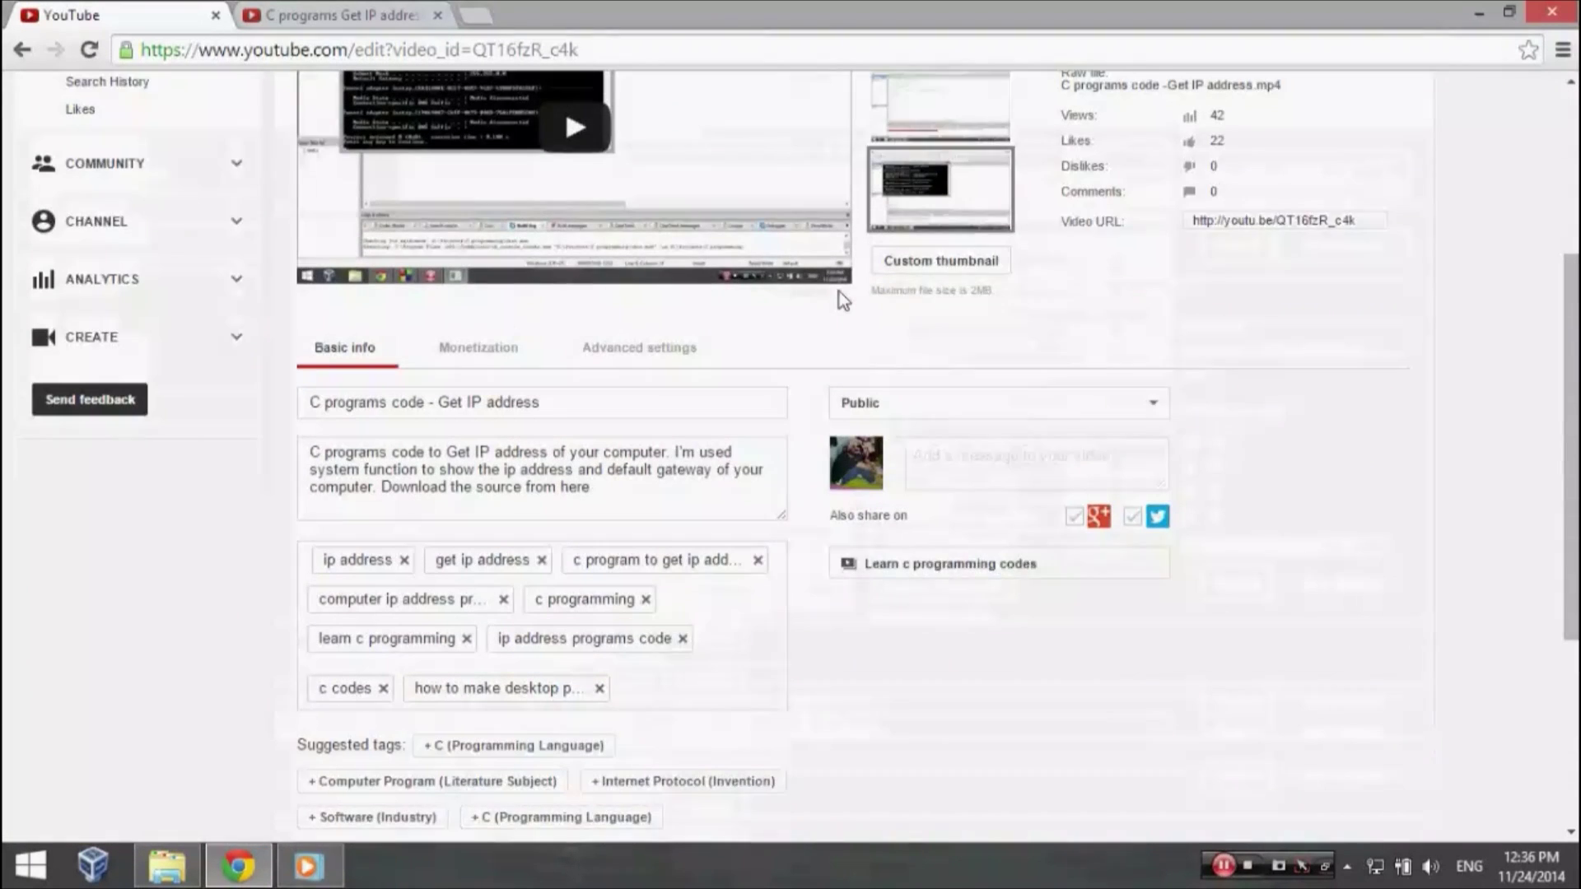
pyautogui.scroll(1, 840, 300)
pyautogui.click(628, 381)
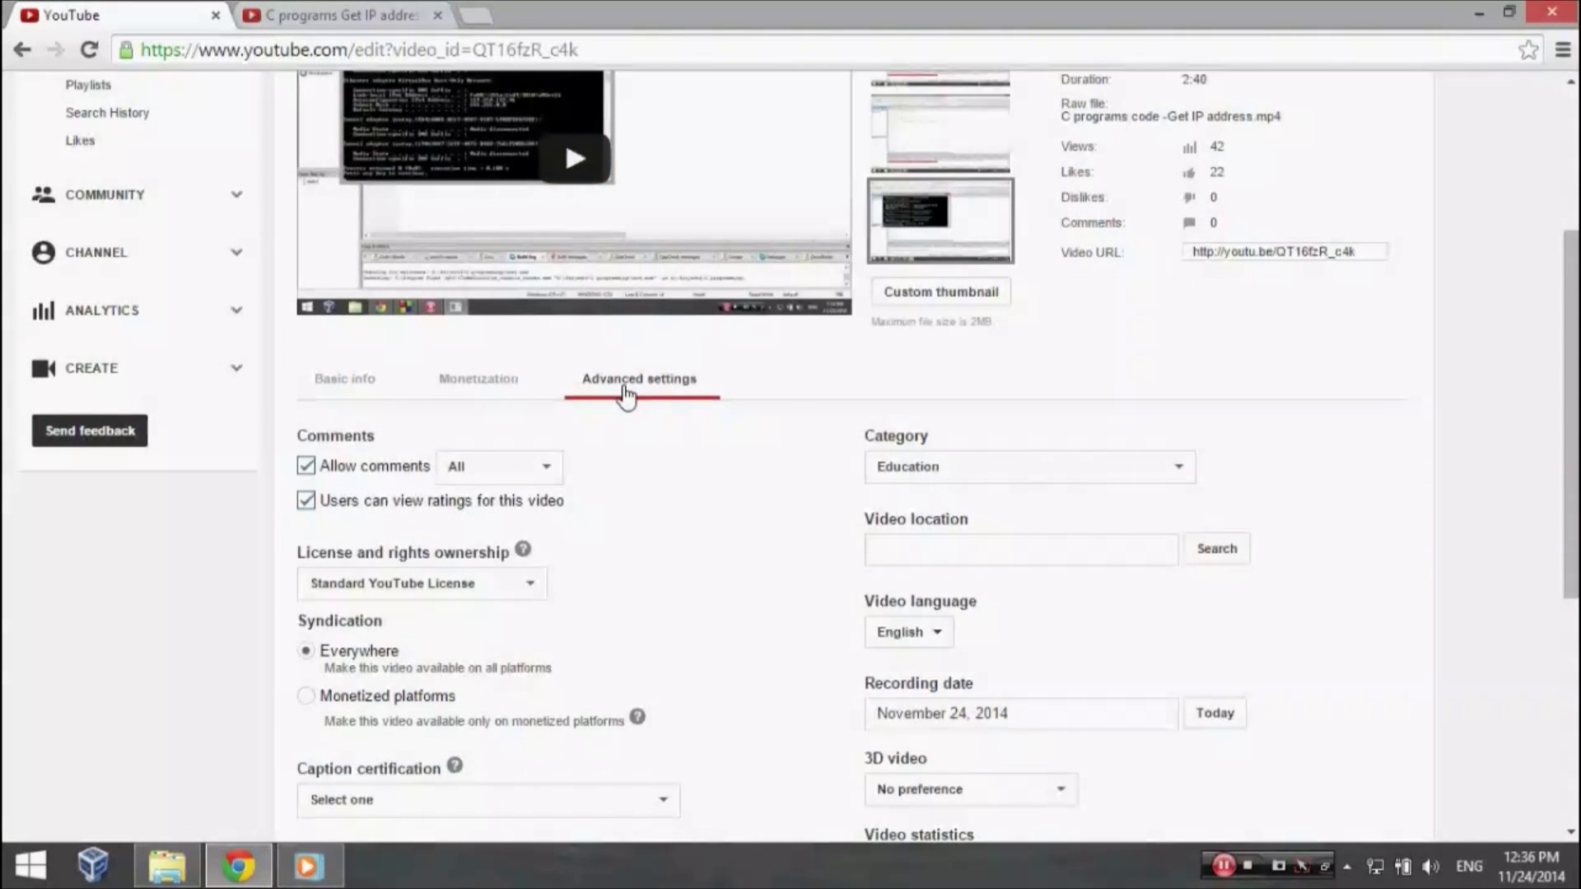
# - Examine the video's advanced settings, including comments, license, syndication, caption certification, distribution, age restriction, category, language and recording date
pyautogui.scroll(-6, 626, 393)
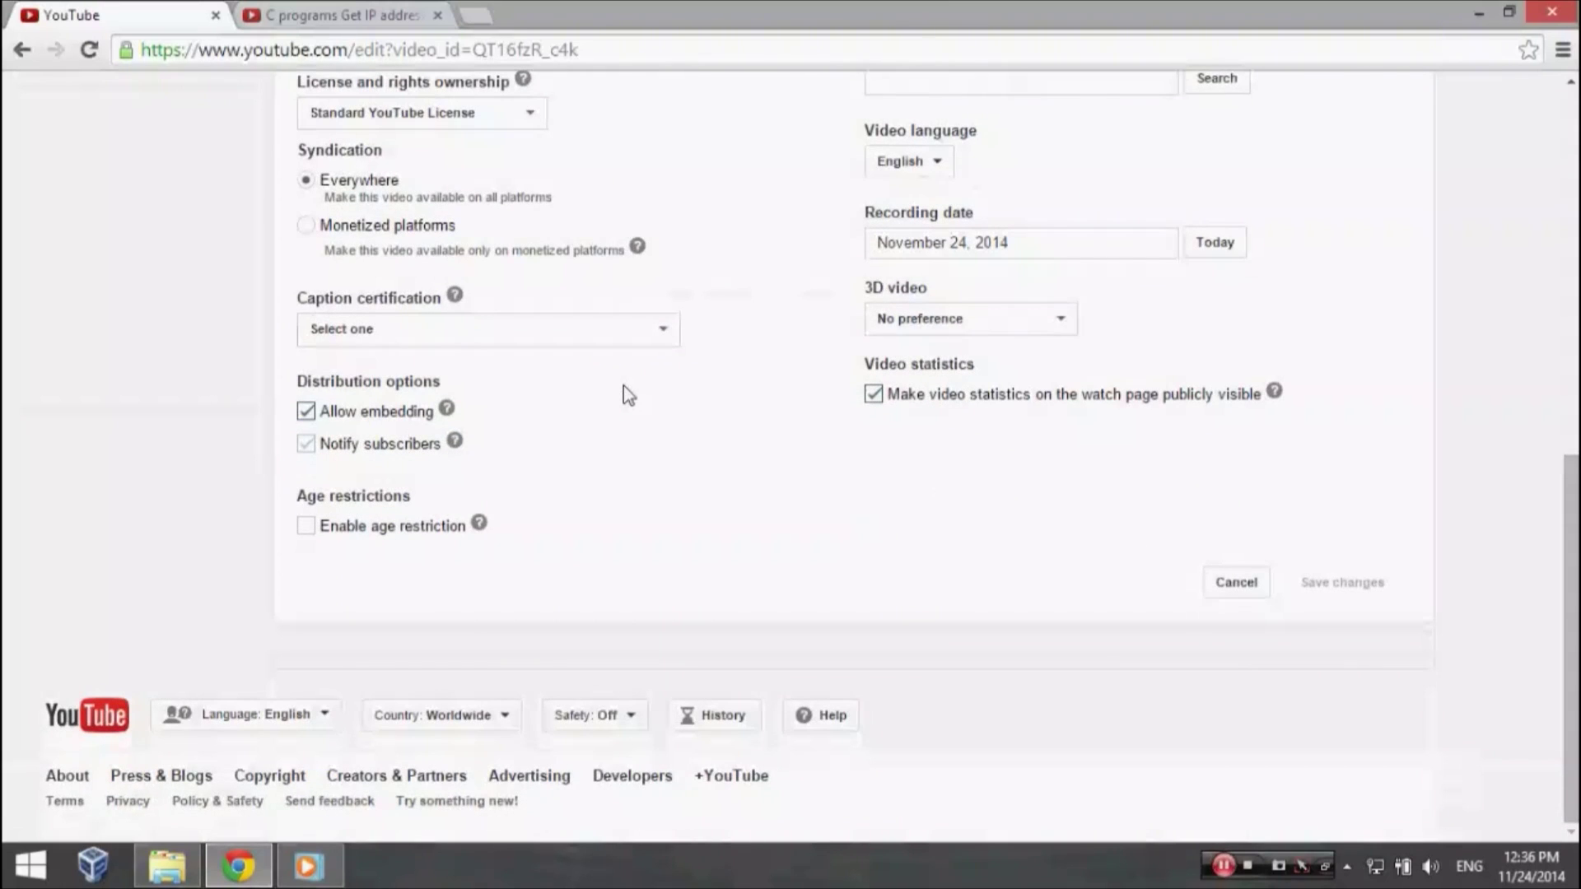
pyautogui.scroll(4, 627, 395)
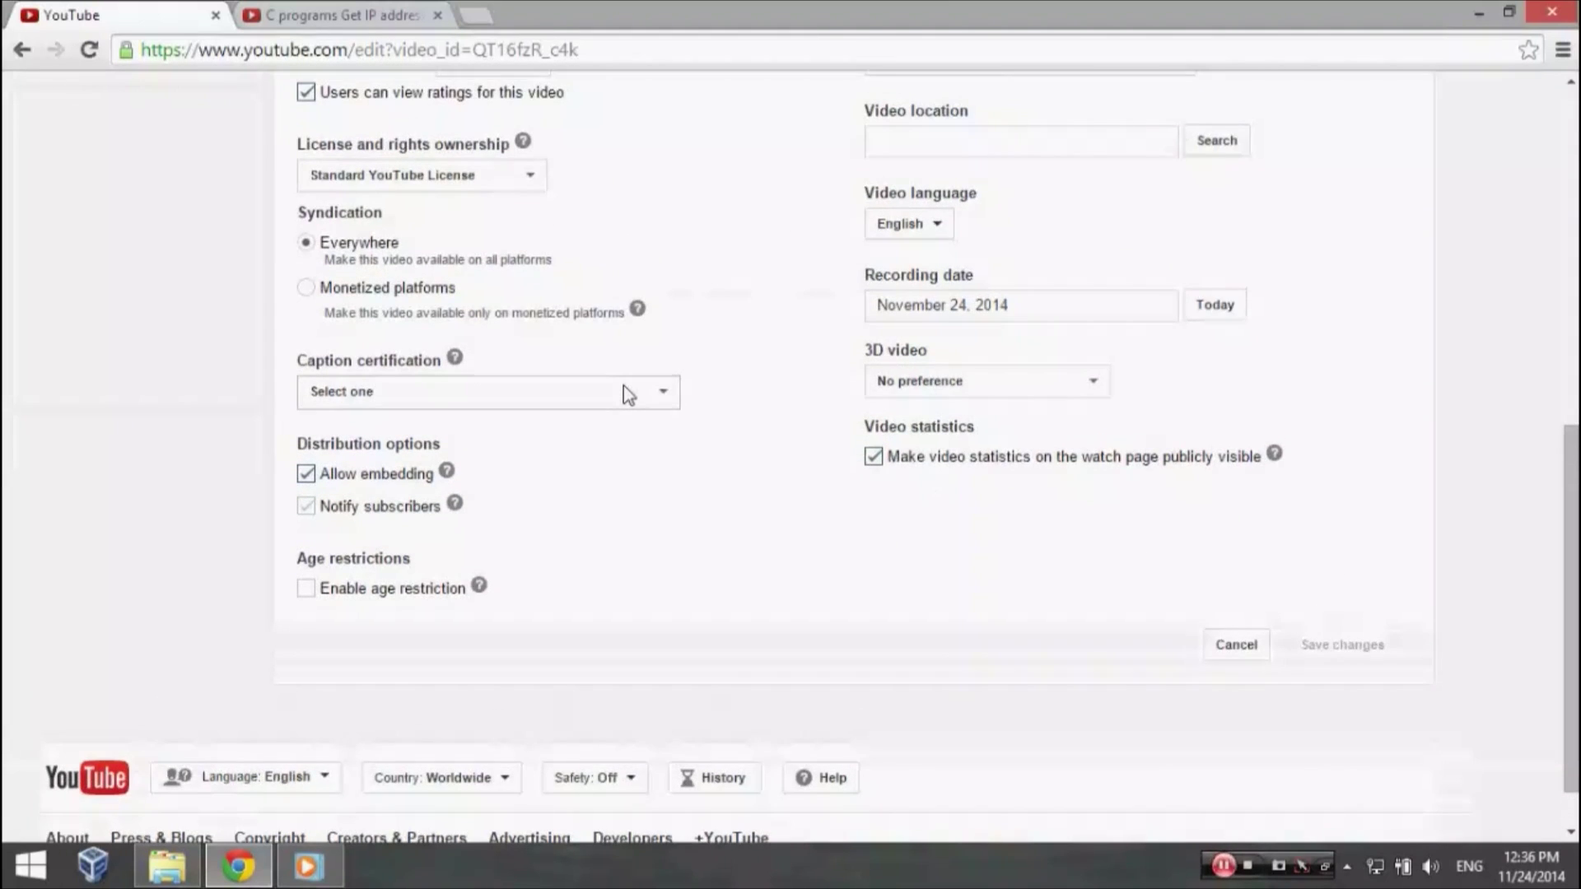
pyautogui.scroll(2, 628, 395)
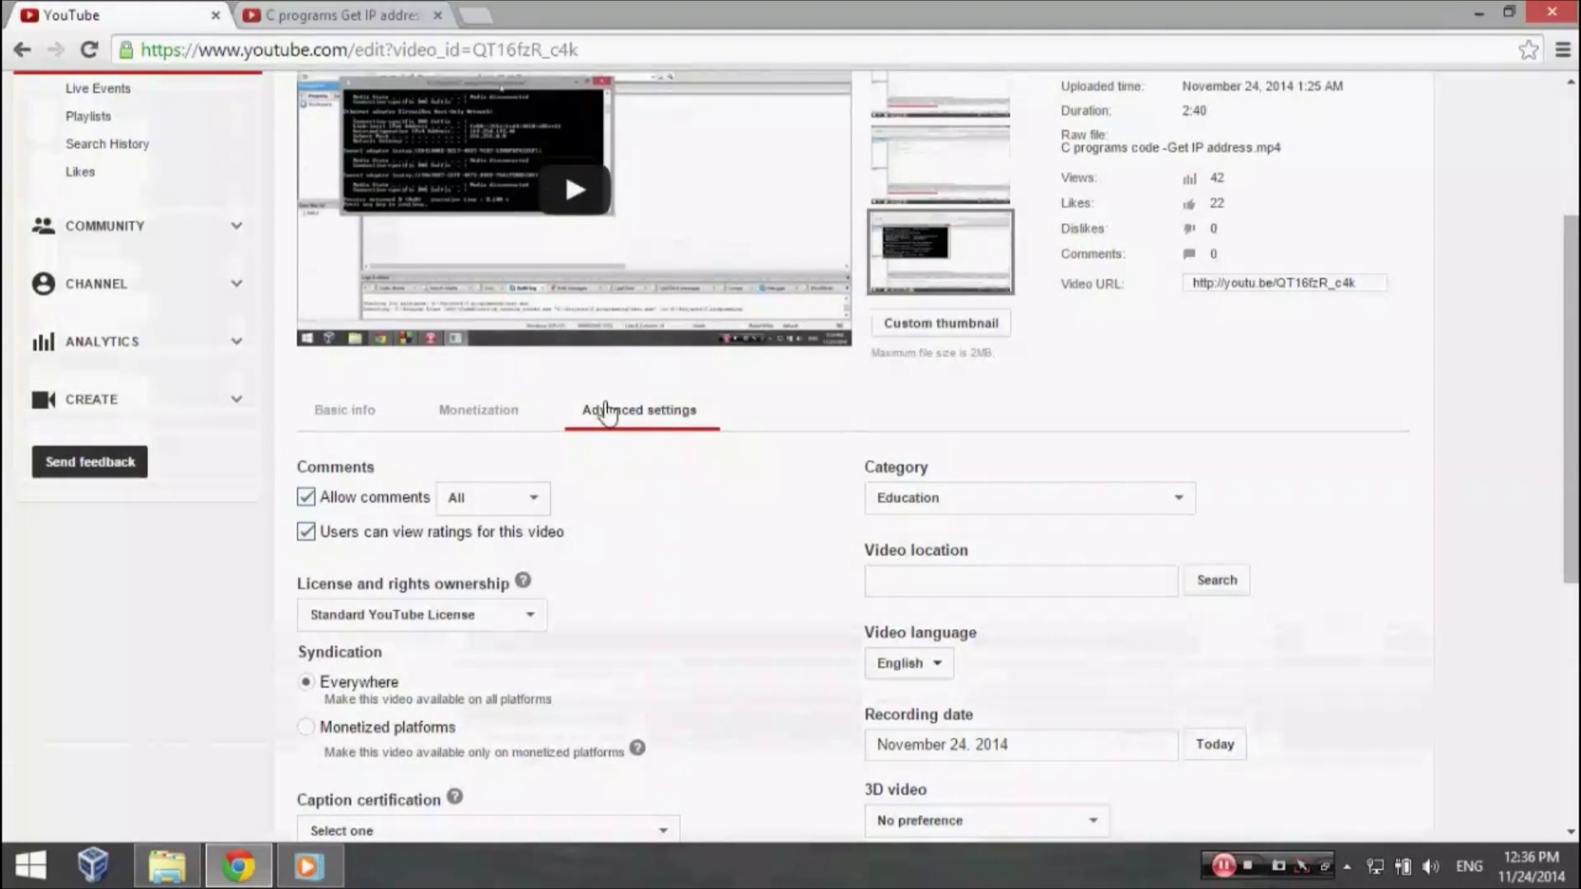
pyautogui.scroll(3, 724, 527)
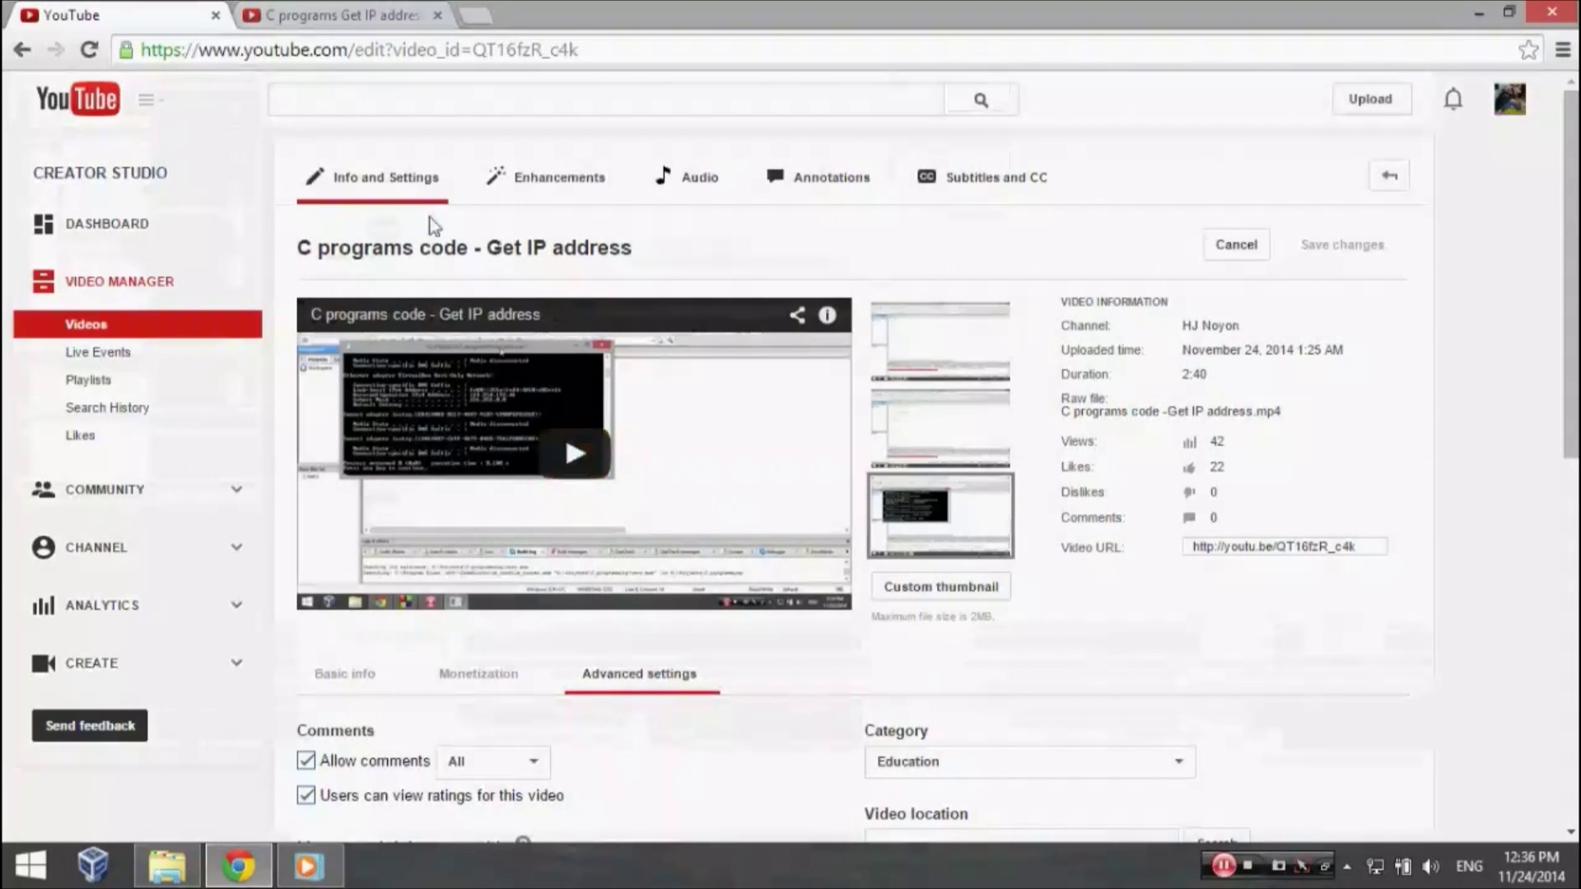
pyautogui.scroll(-5, 475, 212)
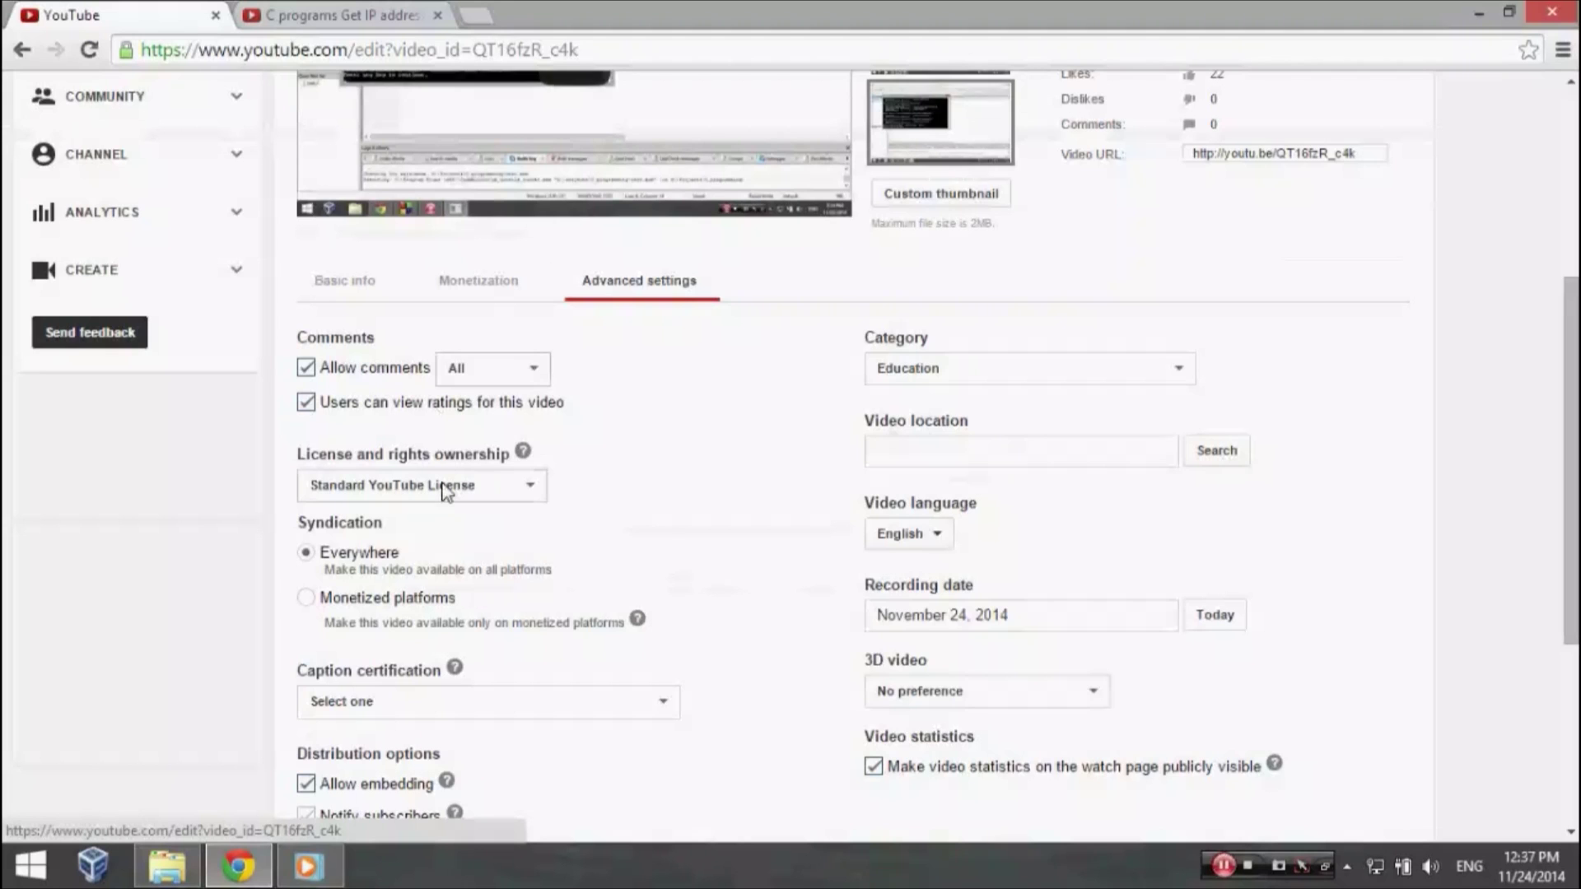
pyautogui.scroll(-5, 445, 491)
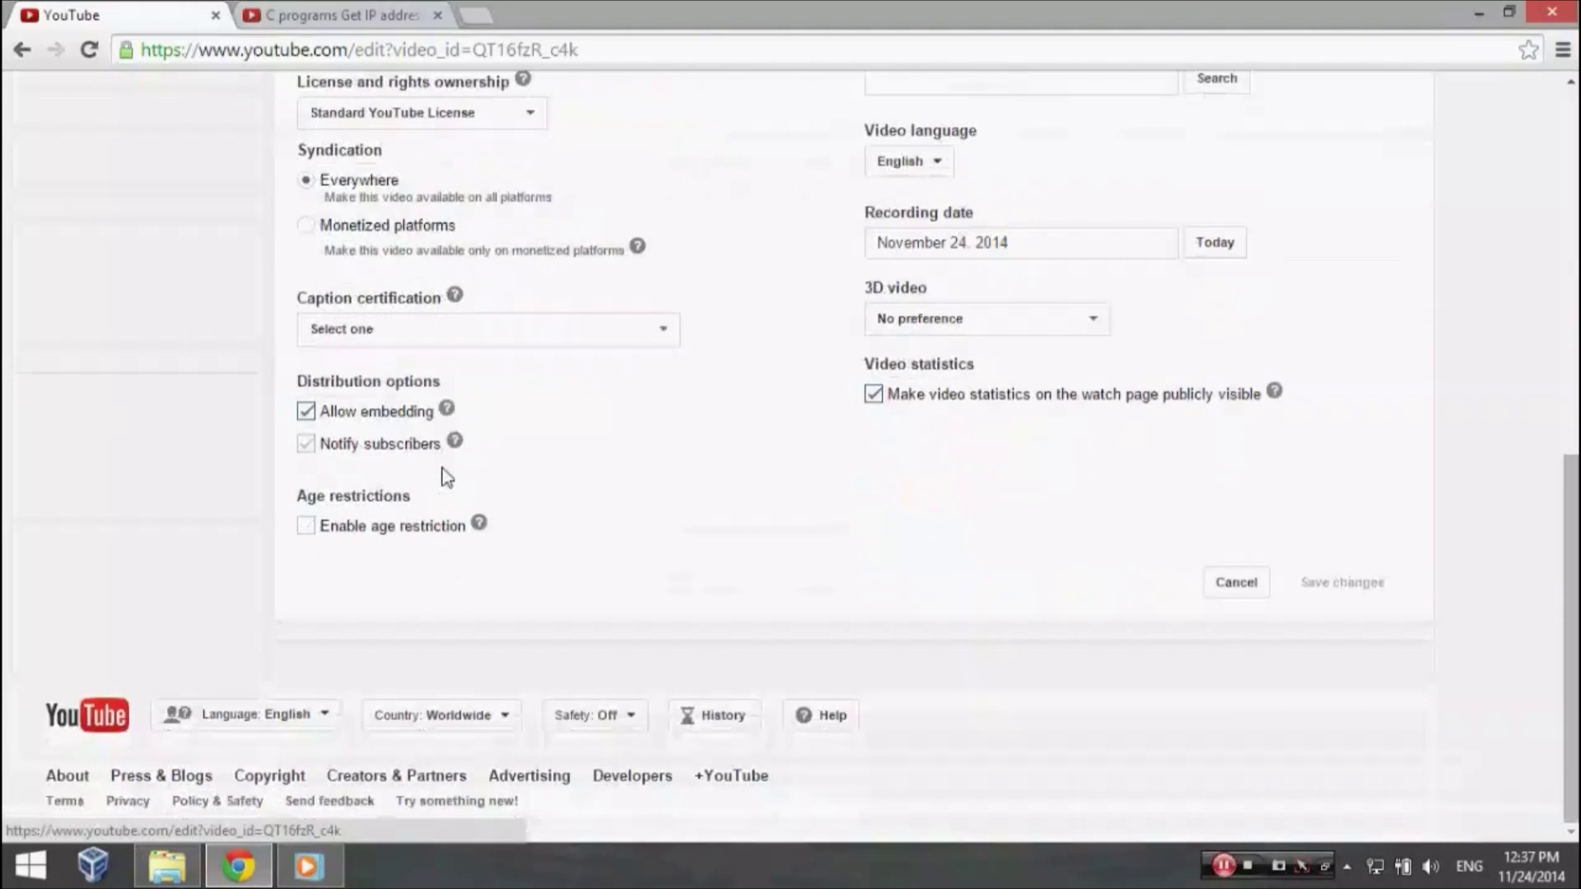
pyautogui.scroll(7, 444, 476)
pyautogui.scroll(-3, 445, 477)
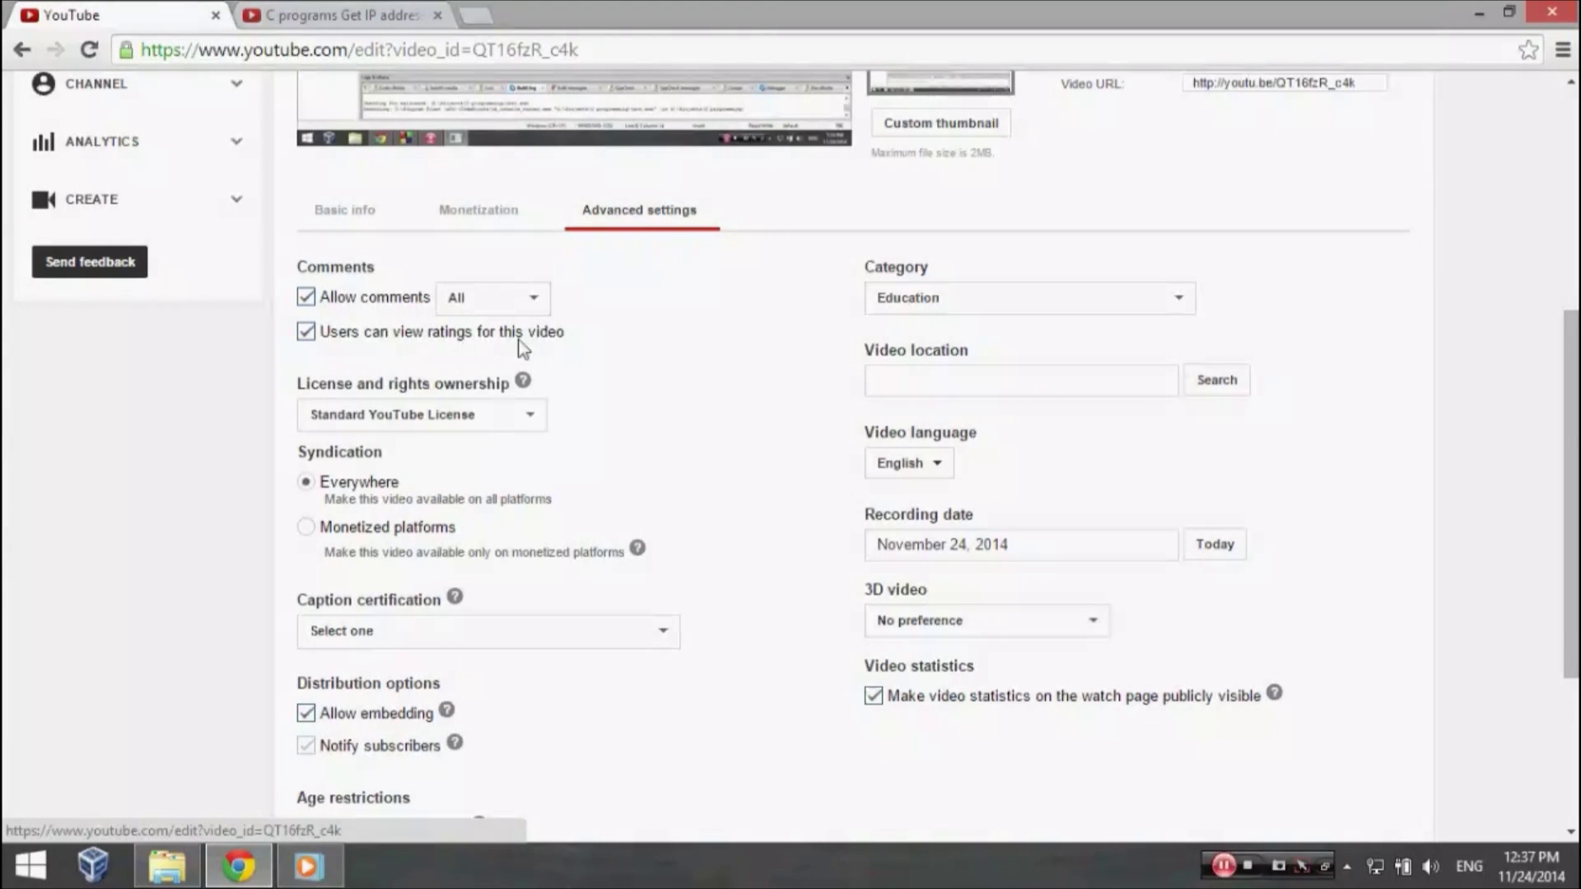
pyautogui.scroll(-3, 579, 356)
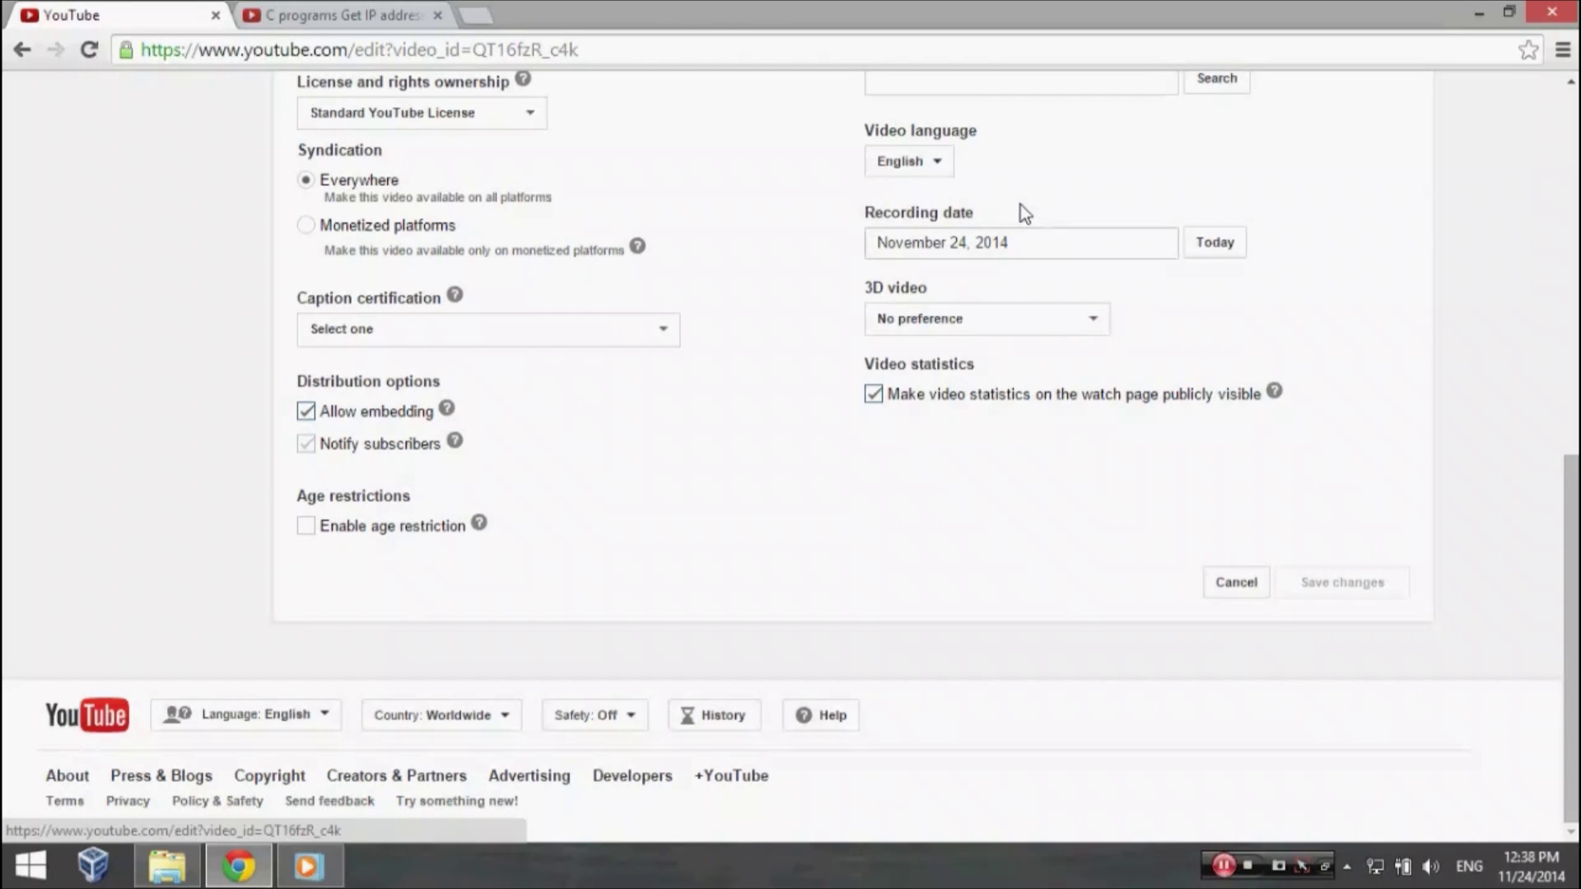
pyautogui.scroll(8, 1021, 207)
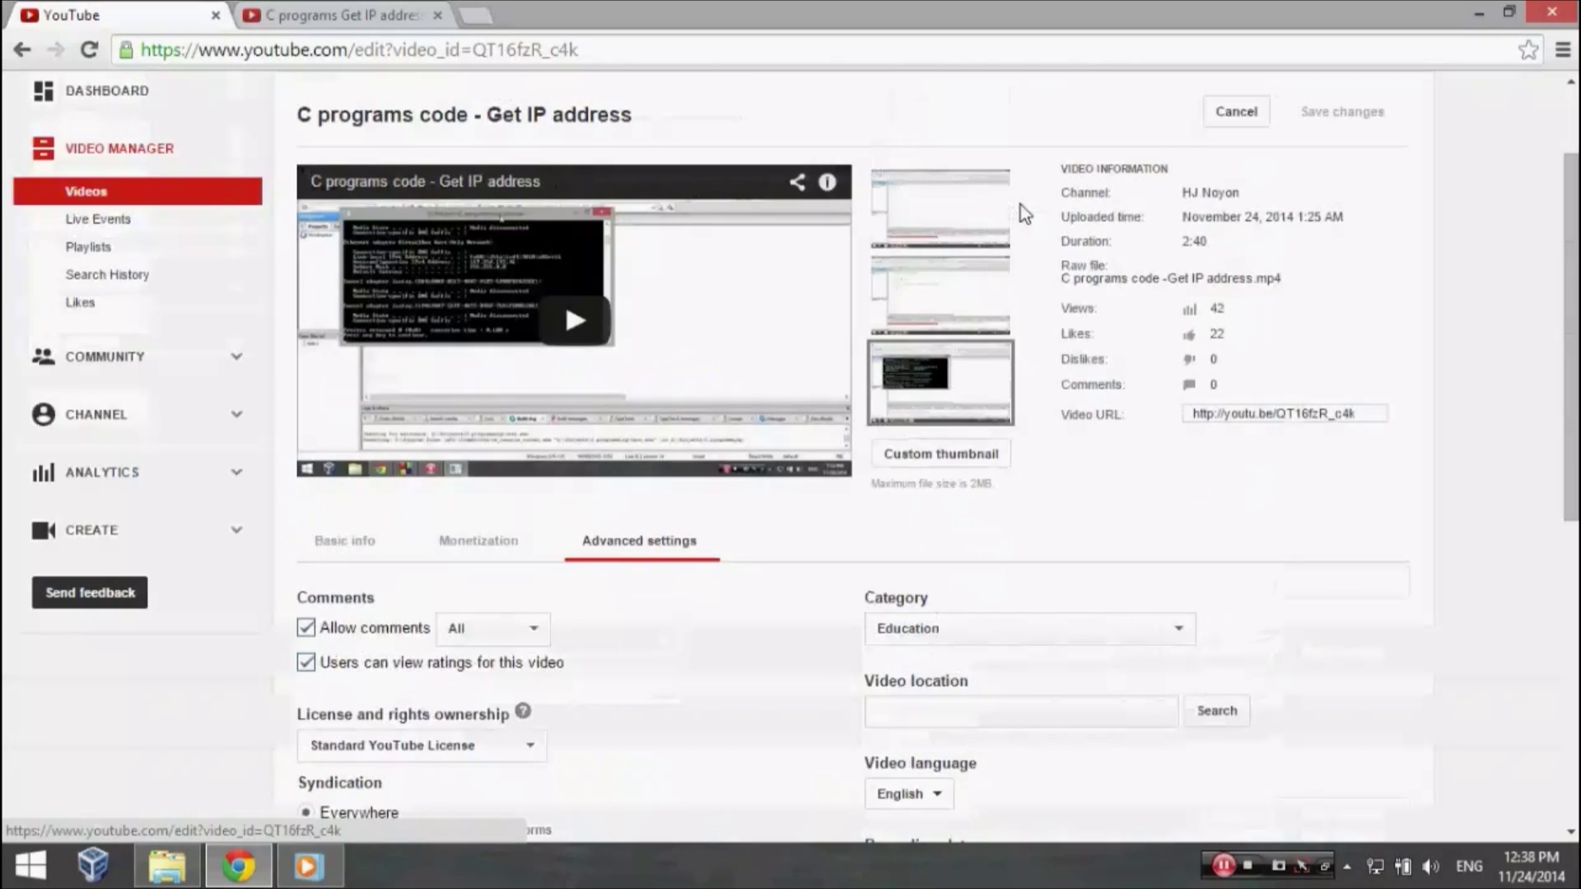
pyautogui.scroll(2, 1020, 204)
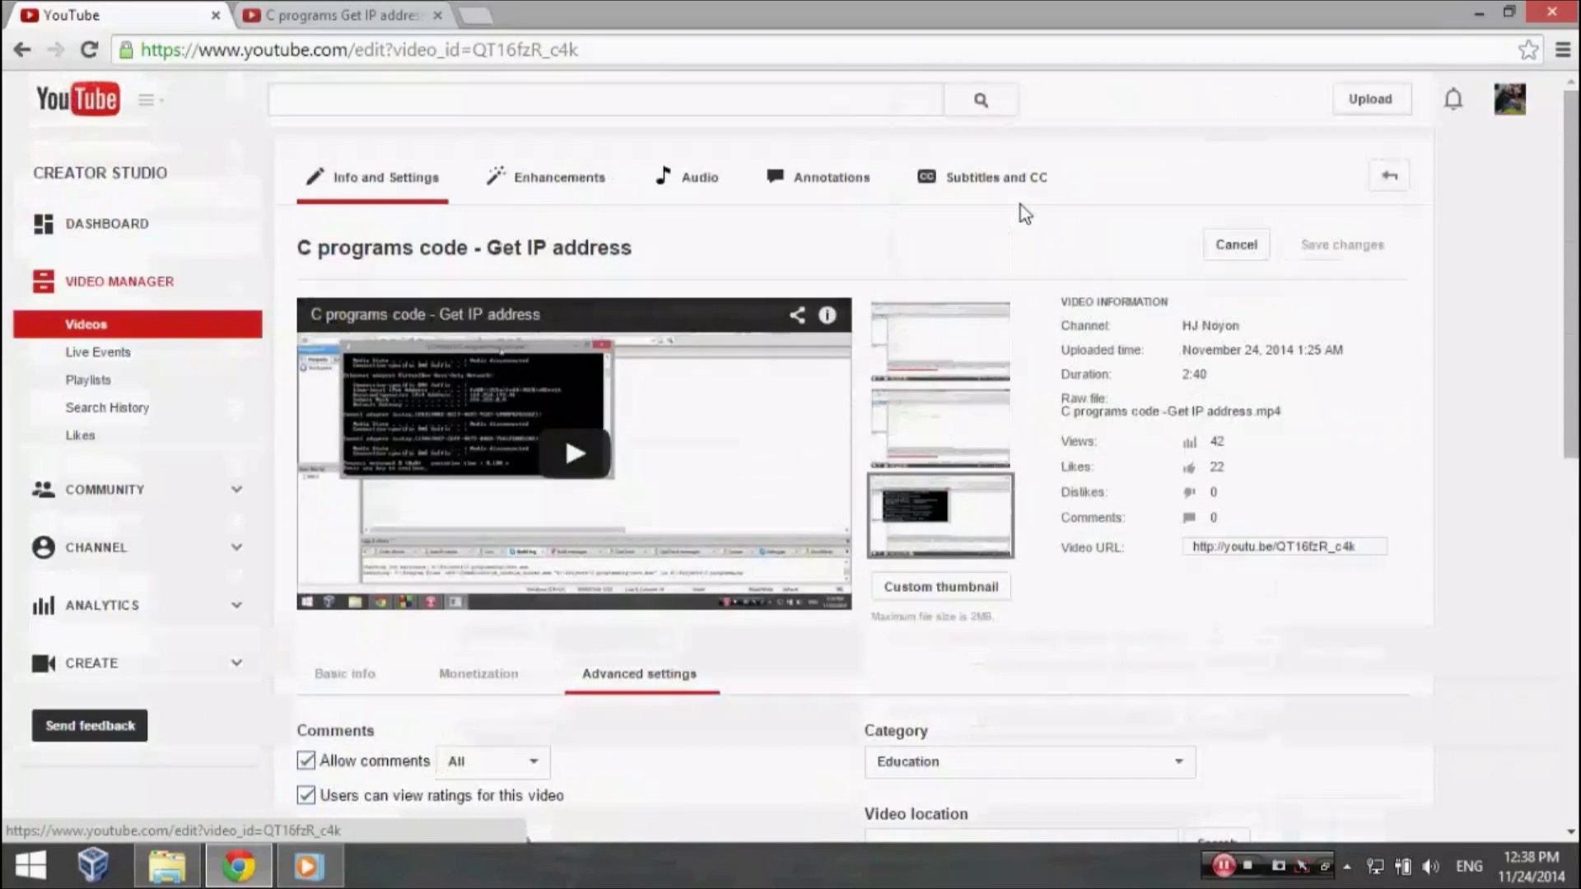